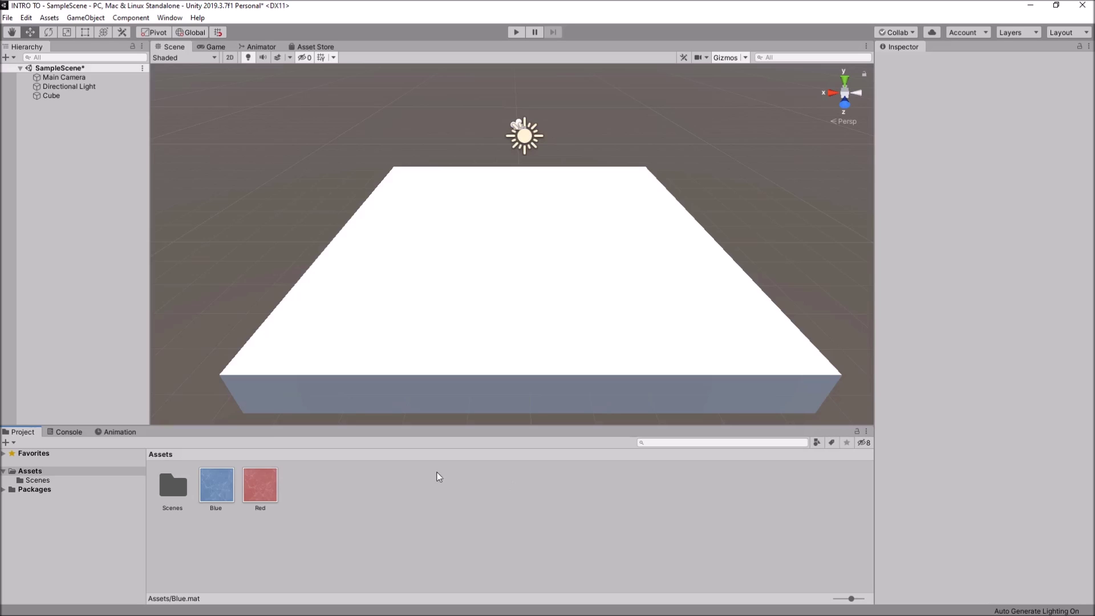
- Create a new material asset in the Assets panel and name it 'Blue'
right_click(306, 485)
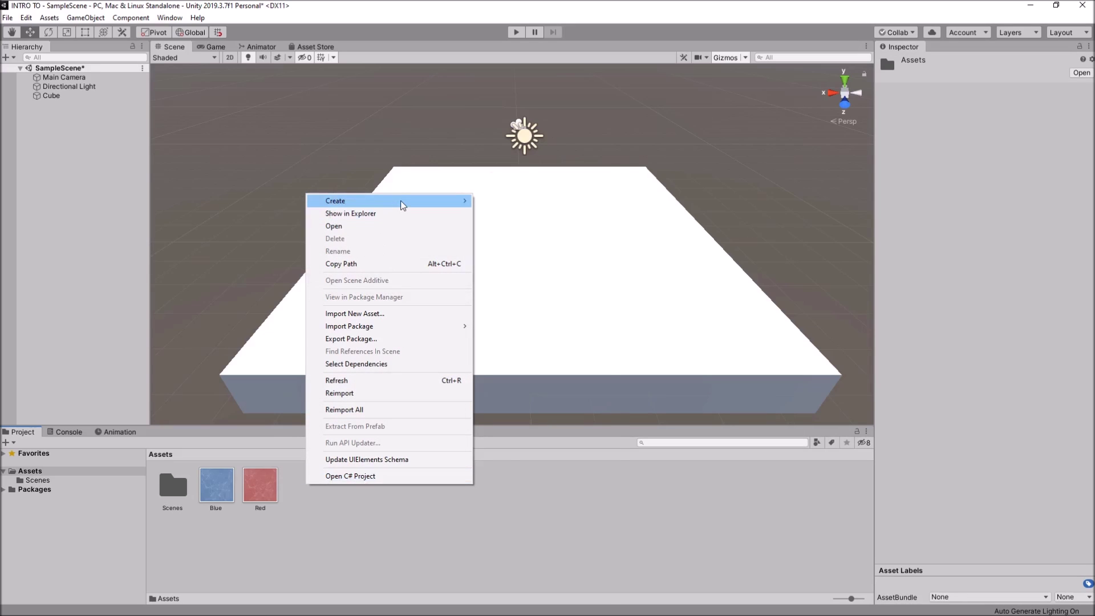
mouse_move(403, 204)
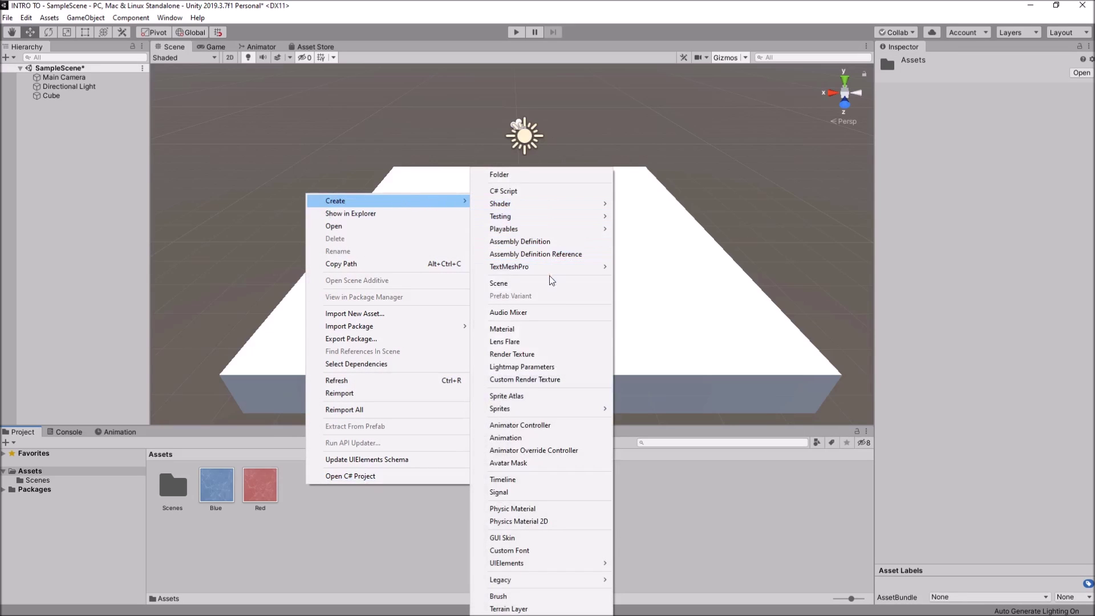
click(513, 329)
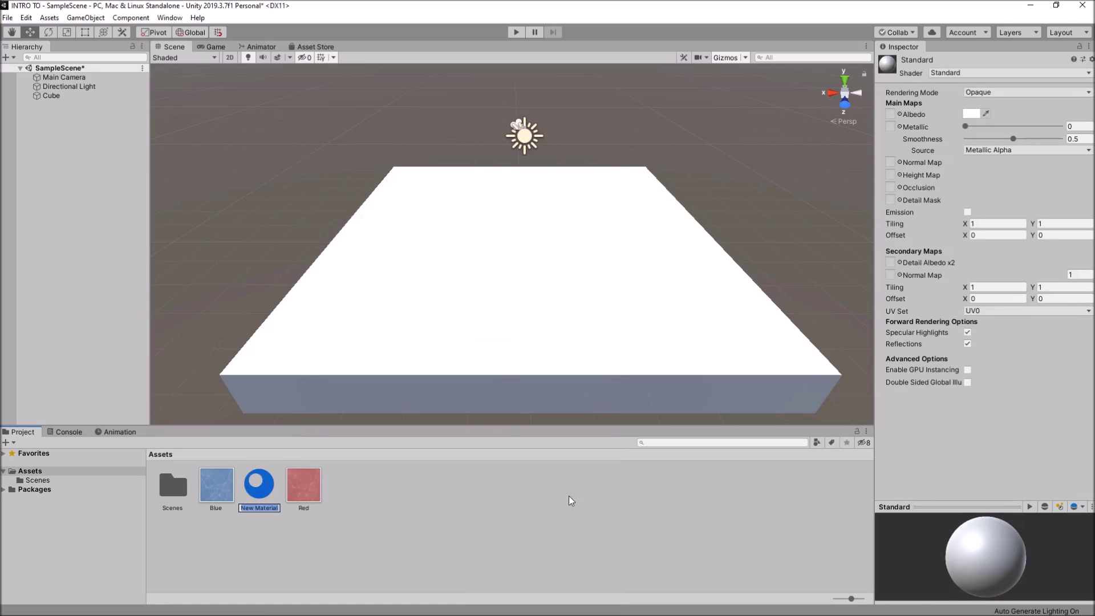
text(Blue)
key(Return)
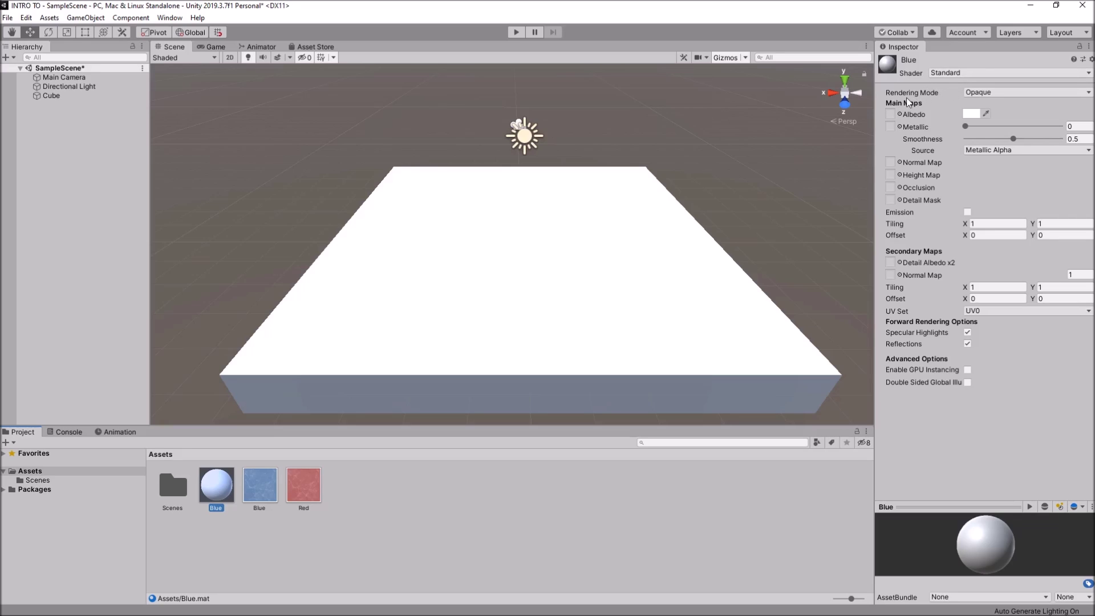
click(1045, 92)
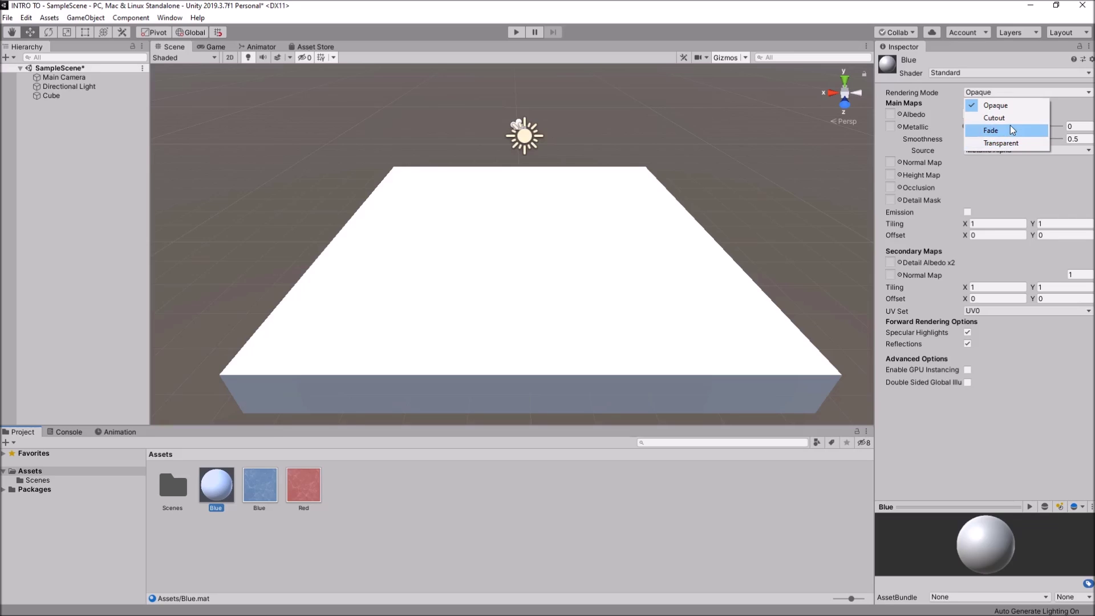
click(428, 486)
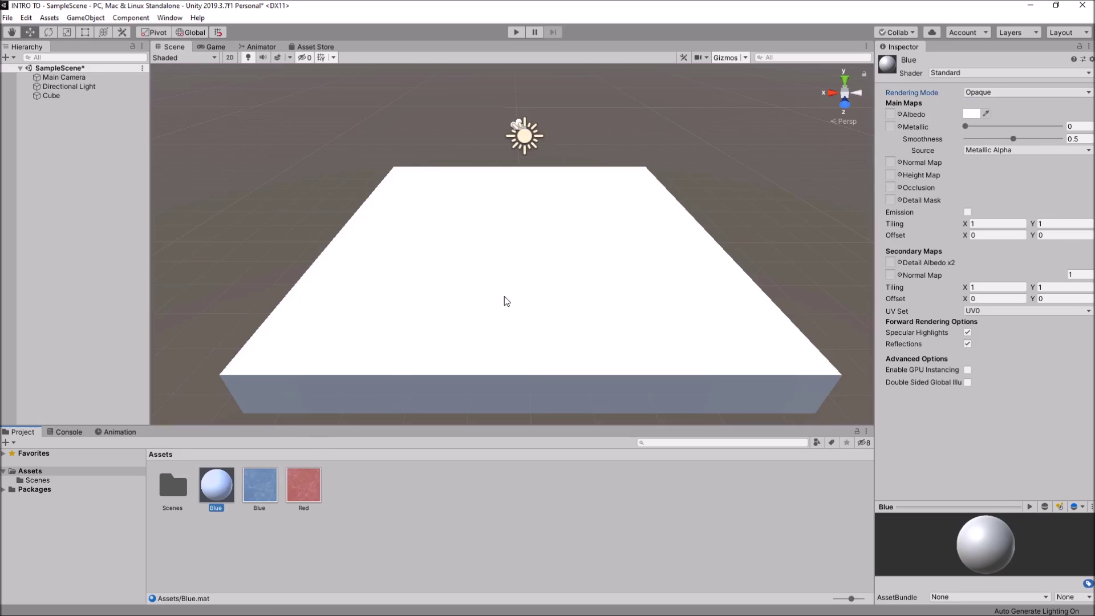
click(1012, 90)
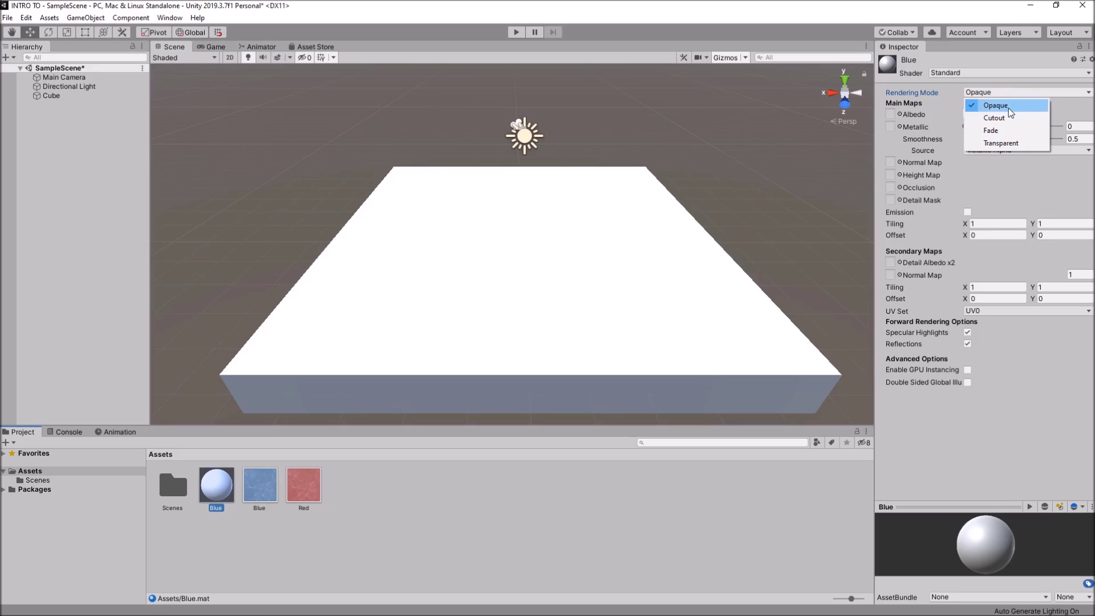
click(434, 509)
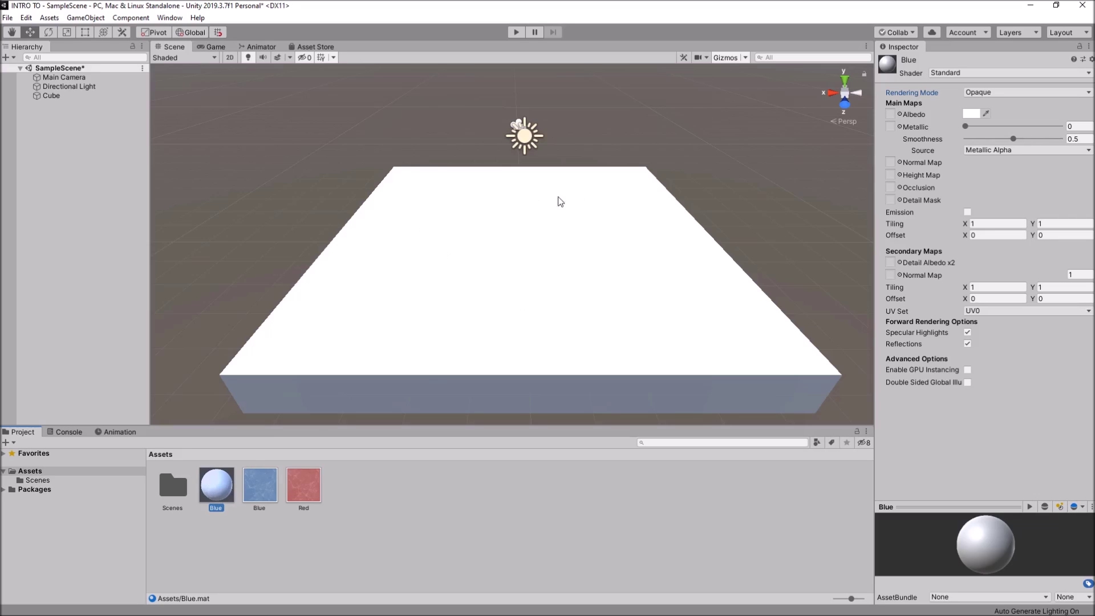
- Drop the Blue material onto the cube slab and set its albedo colour to bright blue 0827F1
drag(210, 494, 468, 272)
click(972, 114)
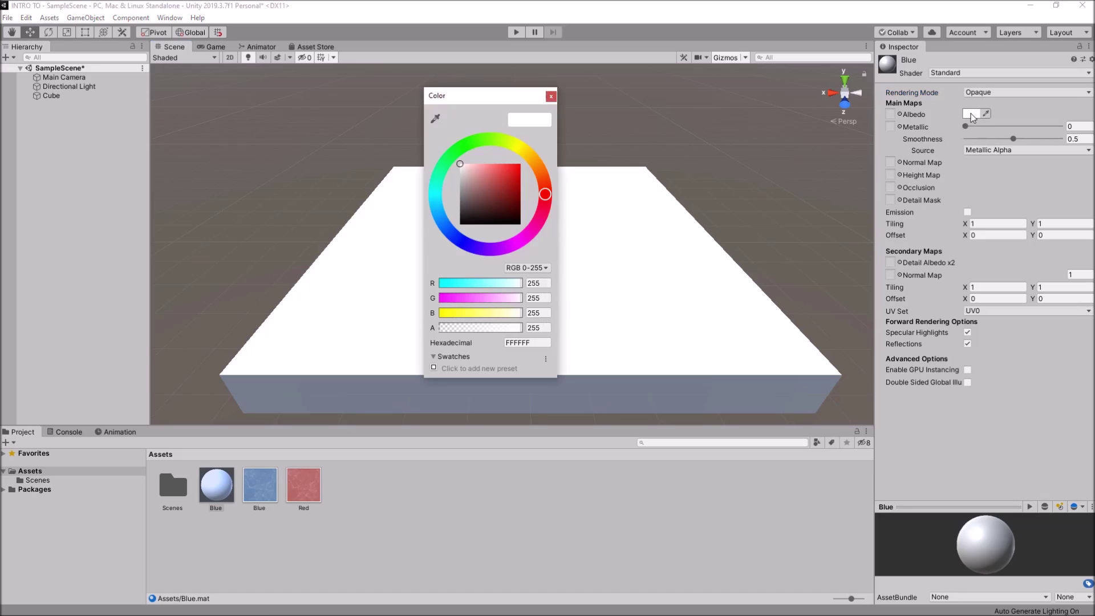
click(457, 237)
click(519, 168)
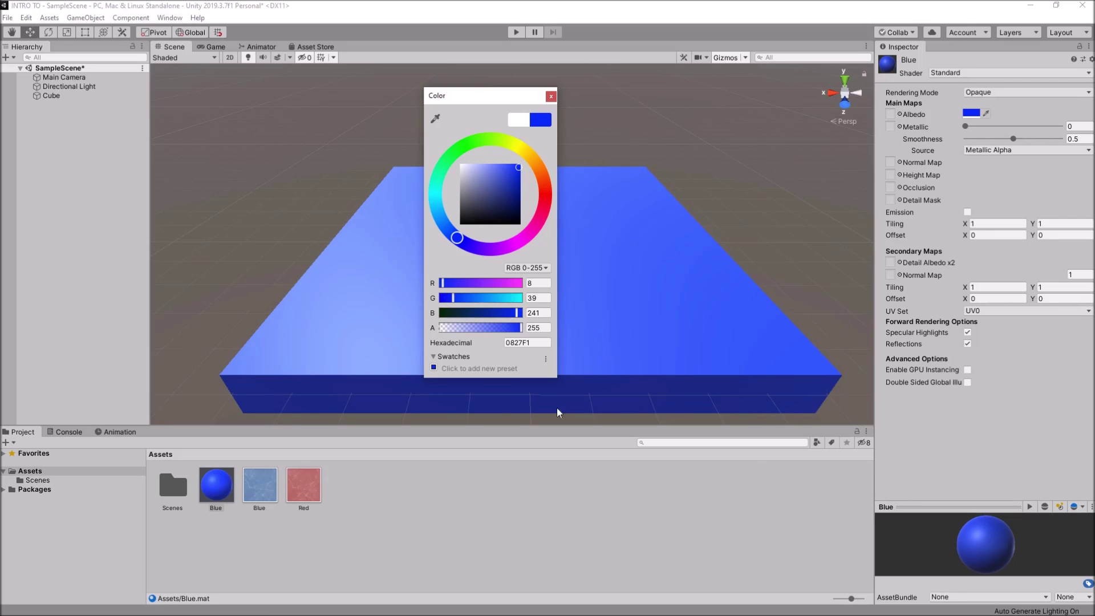
click(551, 96)
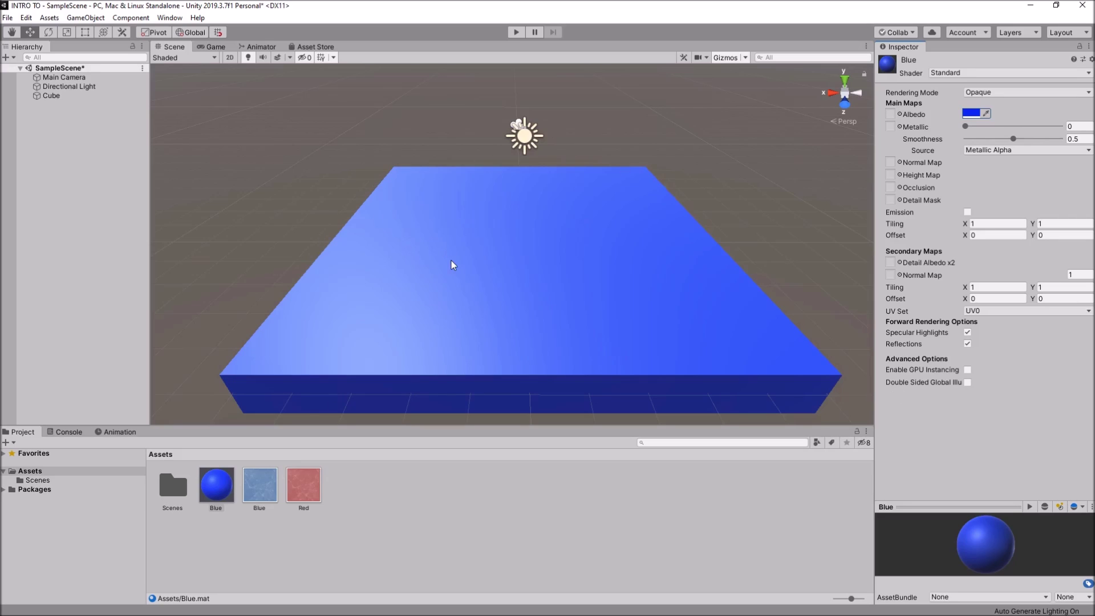
- Assign the Blue water texture to the Blue material's albedo slot
click(901, 115)
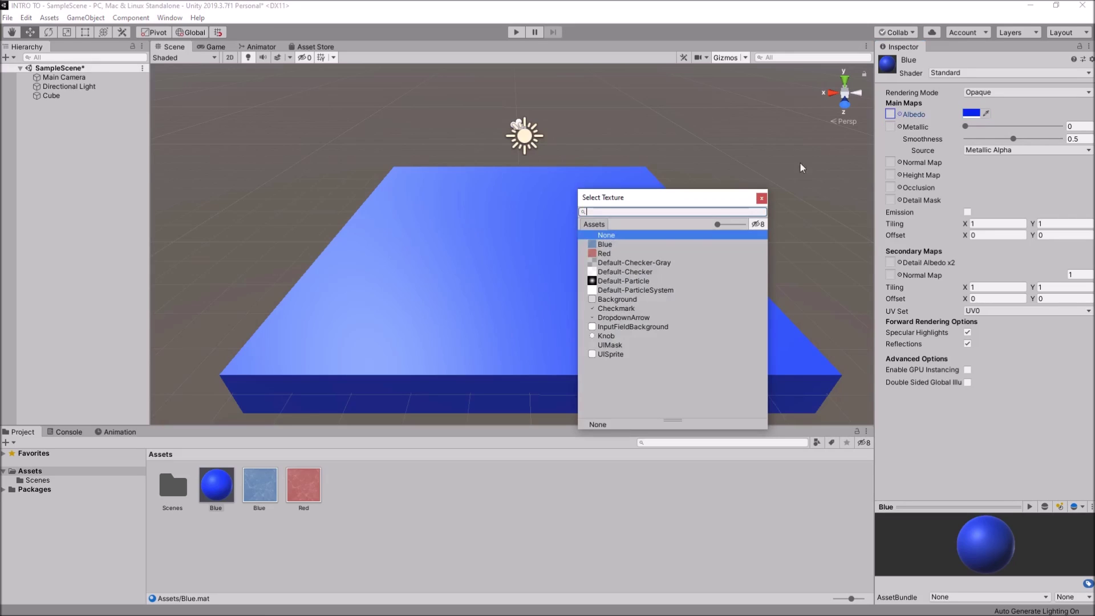
click(613, 244)
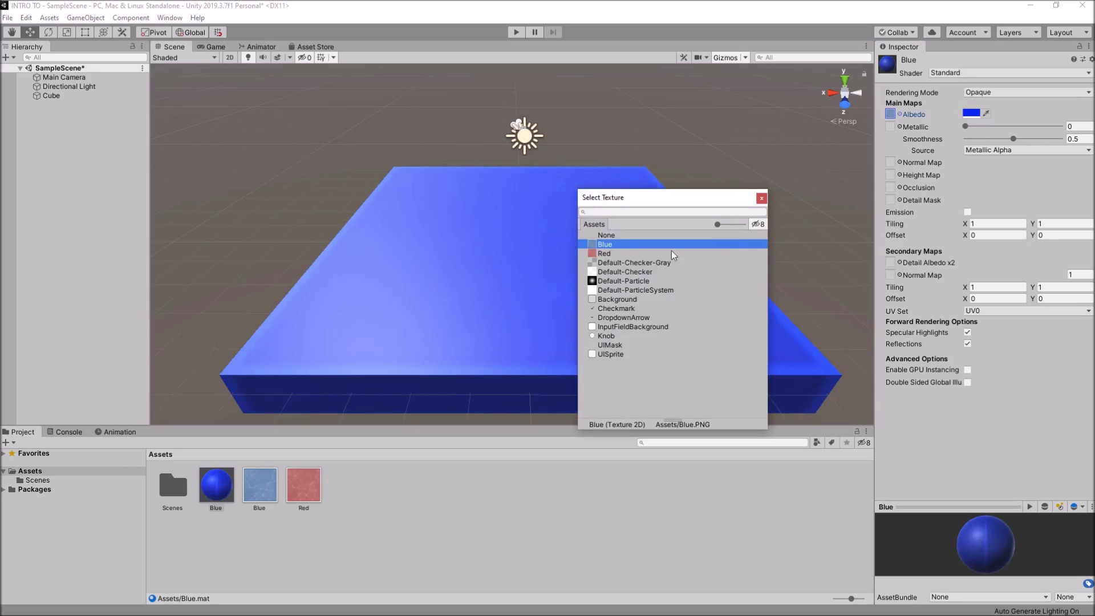
click(762, 198)
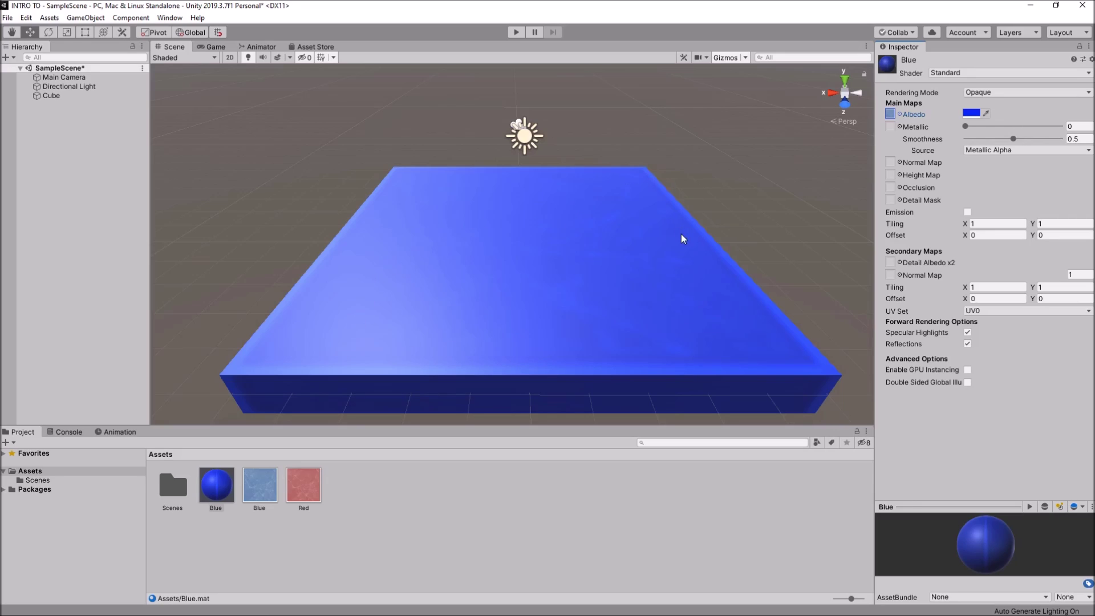
- Change the albedo tint colour to white
click(971, 113)
drag(491, 187, 450, 165)
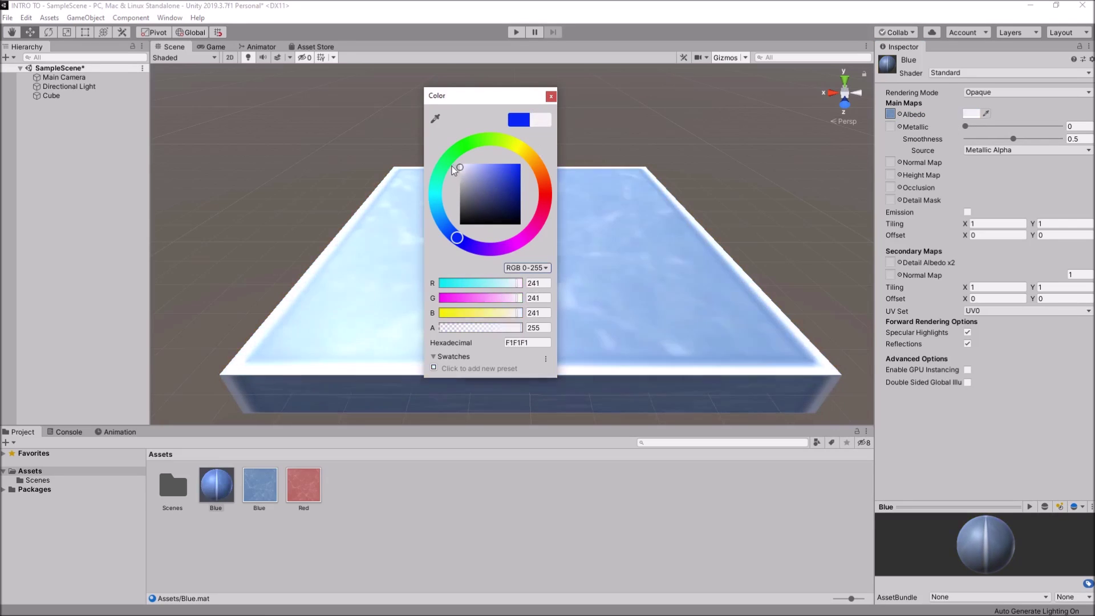
click(551, 97)
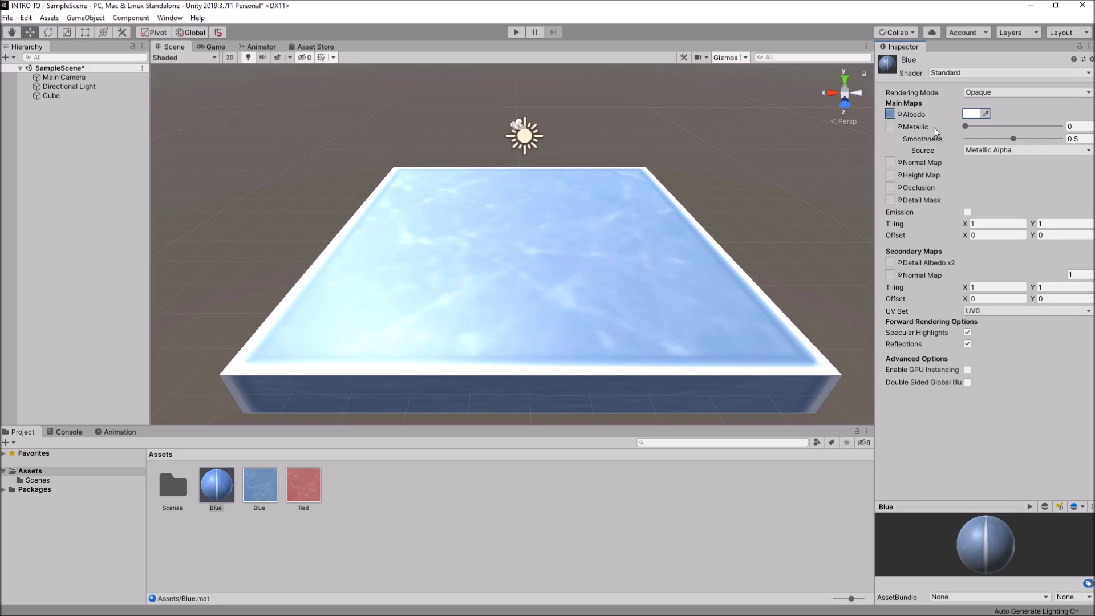
- Set Metallic to 0.705 and Smoothness to 0.299, sourced from Albedo Alpha
drag(965, 128, 1032, 128)
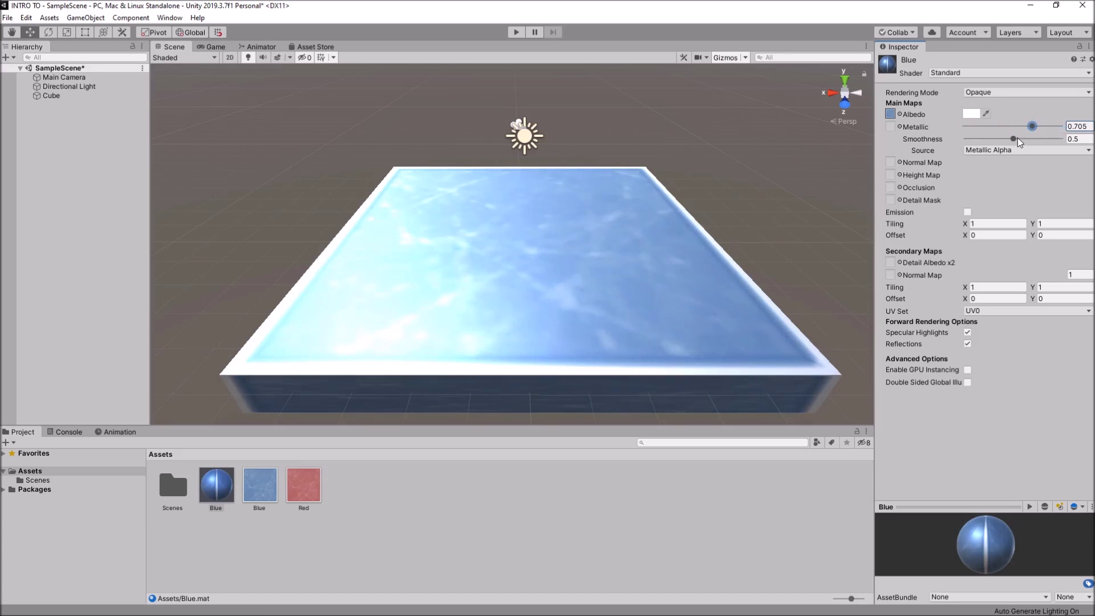
drag(1015, 138, 1044, 136)
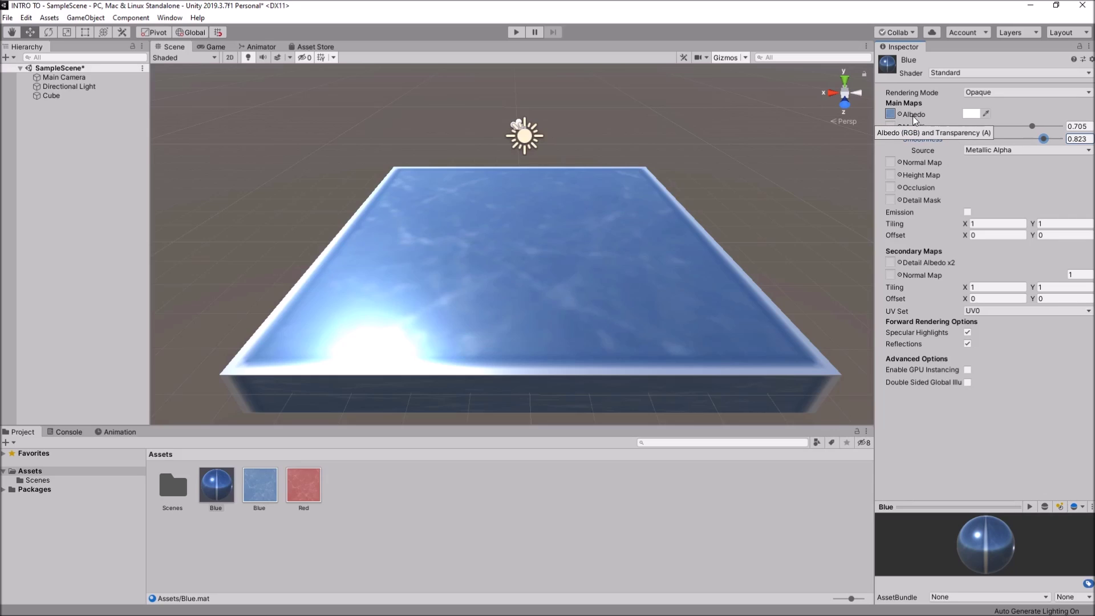
click(1026, 149)
click(1016, 177)
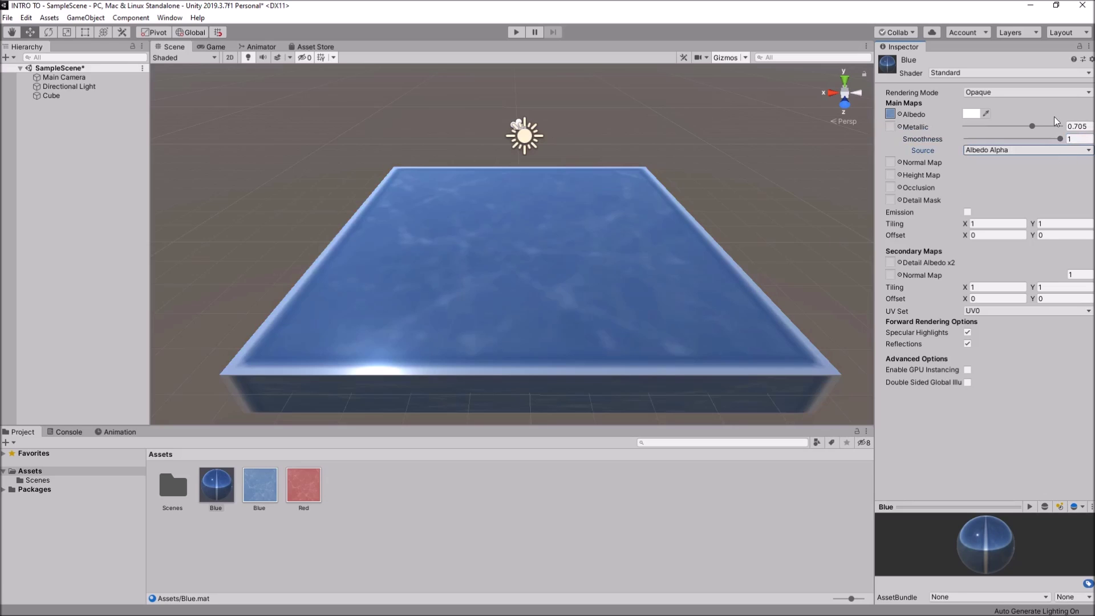
drag(1060, 139, 993, 146)
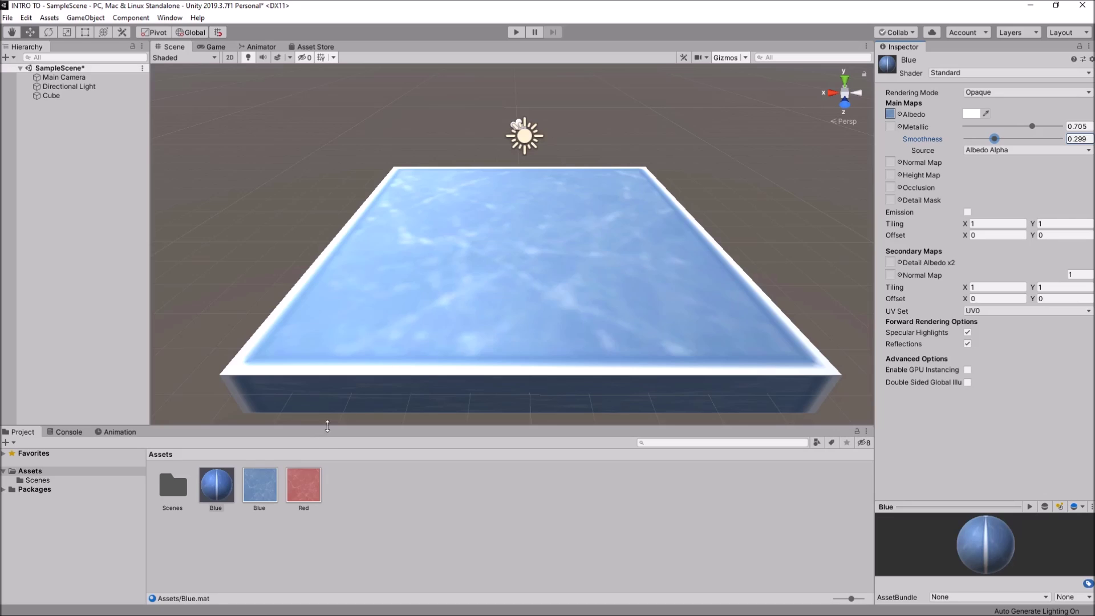
- Duplicate the Blue texture as 'Blue 1' and apply Texture Type Normal map
click(264, 497)
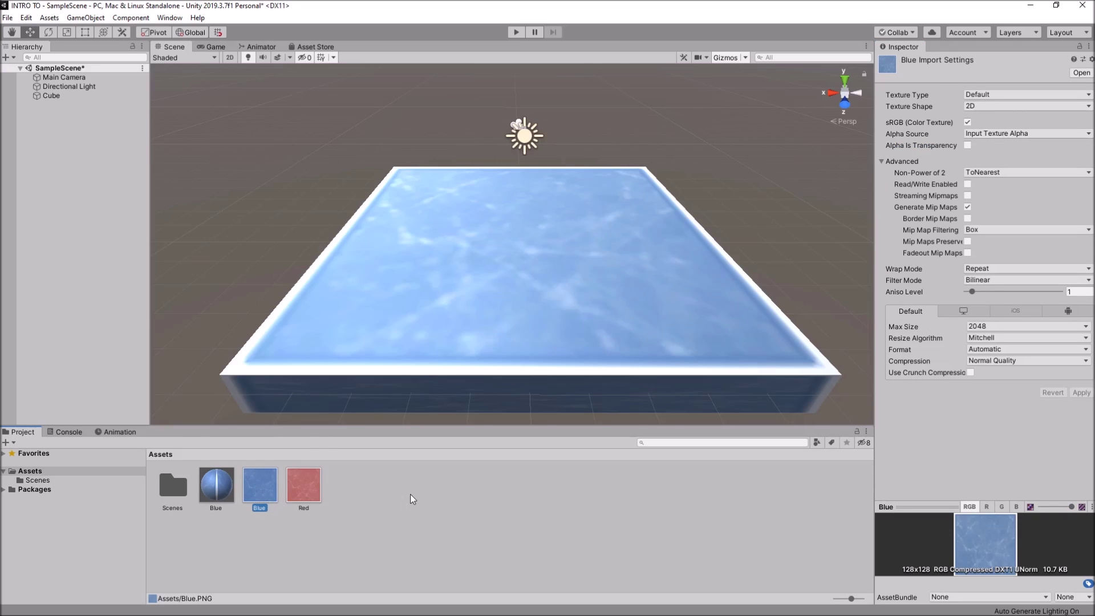
key(ctrl+d)
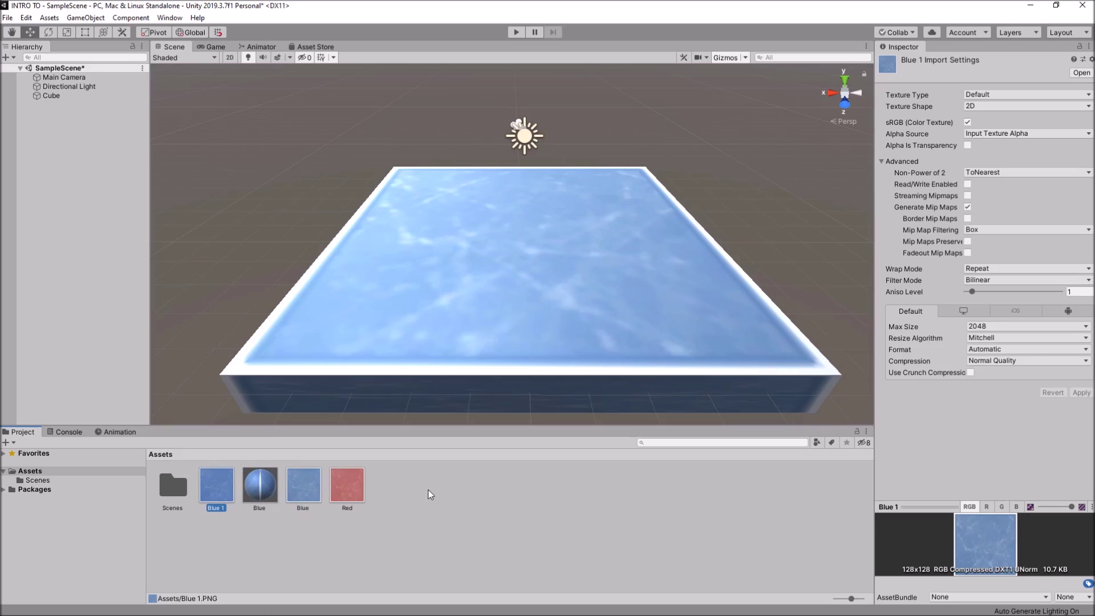
click(1021, 94)
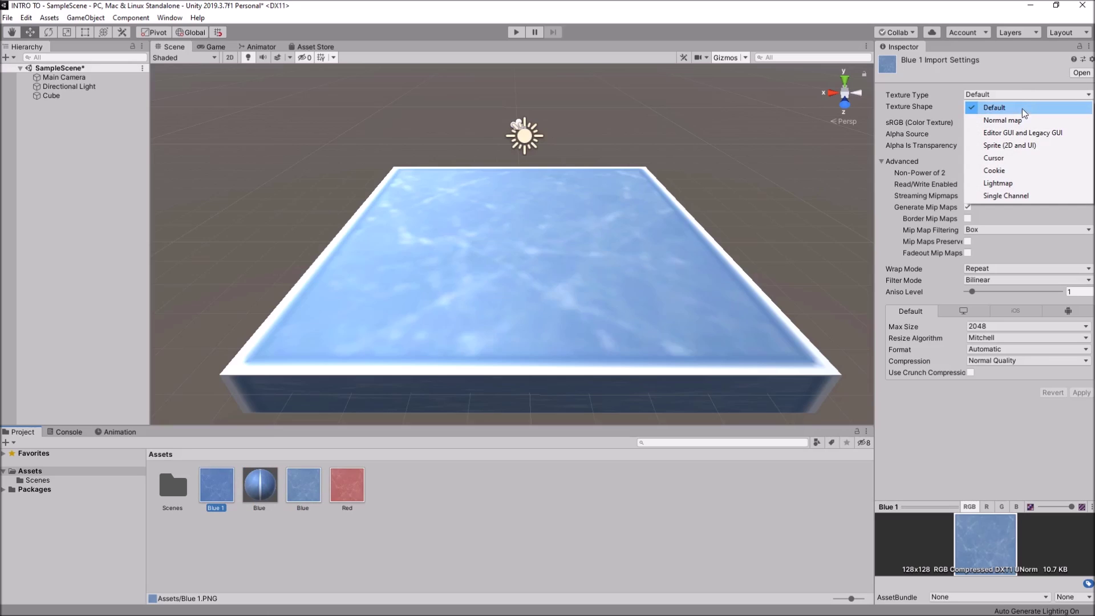
click(1002, 120)
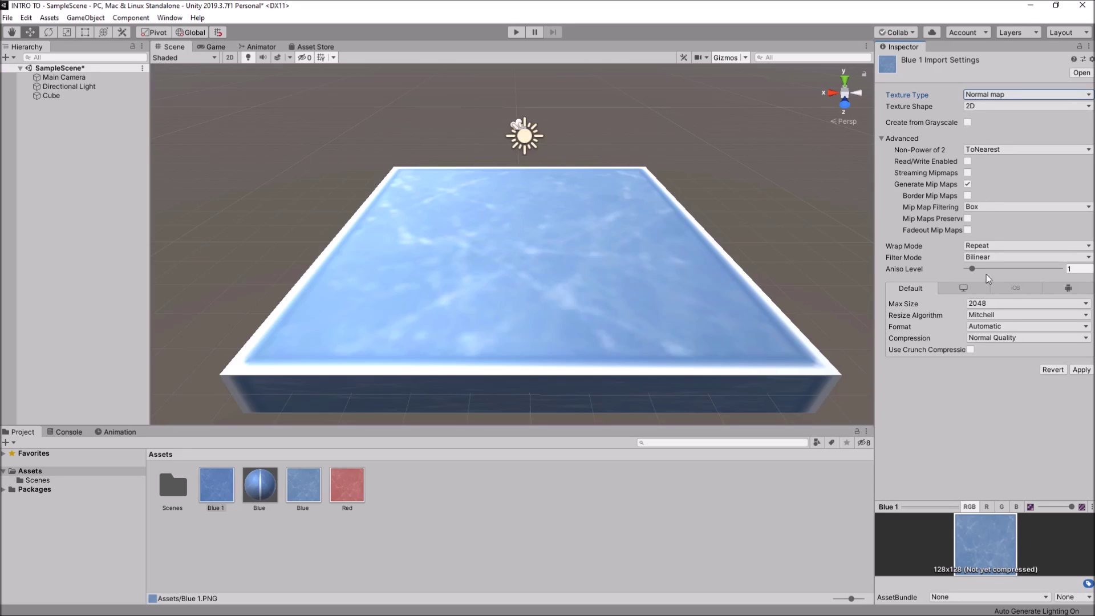
click(1085, 371)
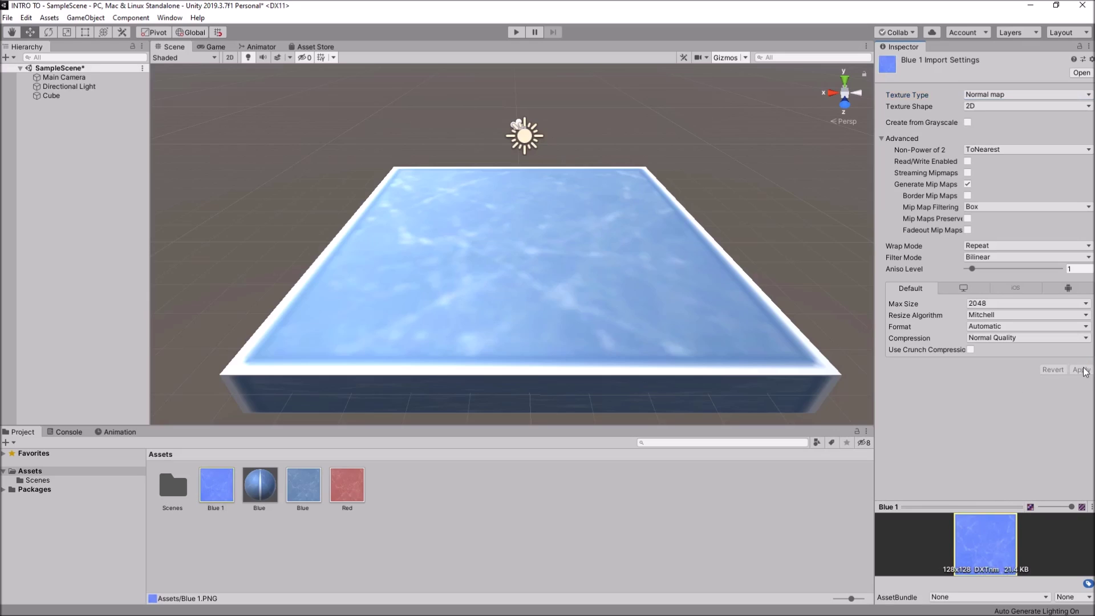
- Put Blue 1 into the Blue material's Normal Map slot at strength about 3.16
click(497, 244)
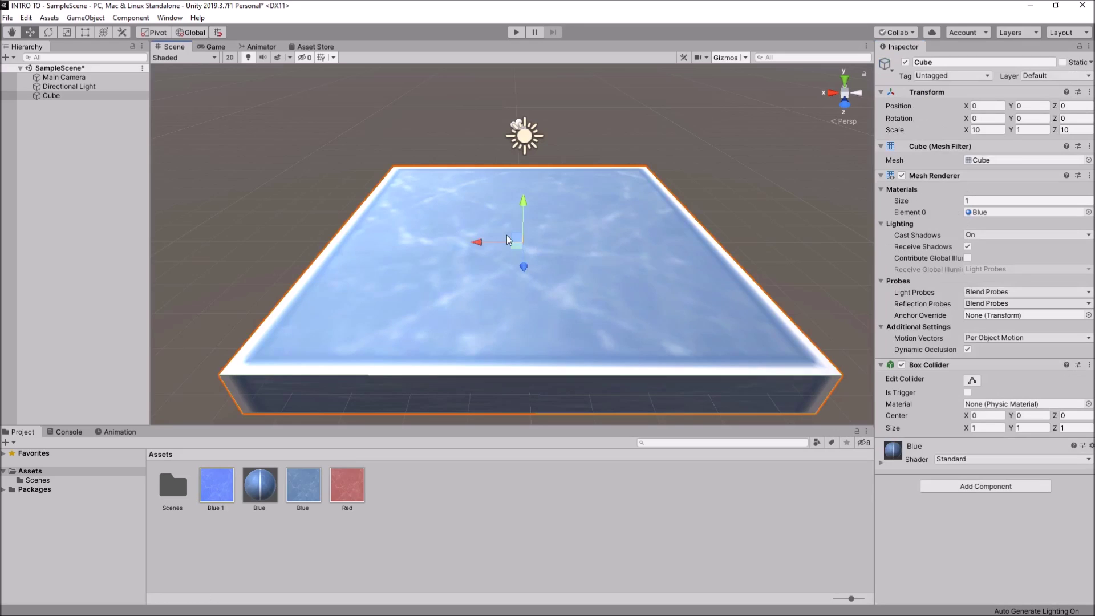
click(257, 491)
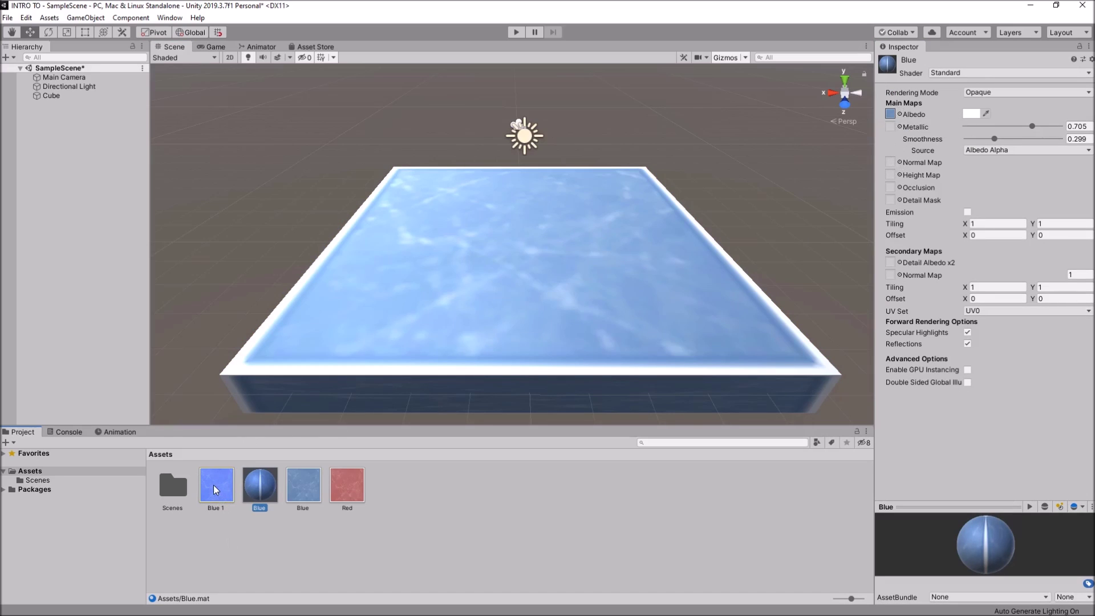
mouse_move(215, 486)
mouse_down()
mouse_move(409, 515)
mouse_move(922, 407)
mouse_move(929, 227)
mouse_move(891, 164)
mouse_up()
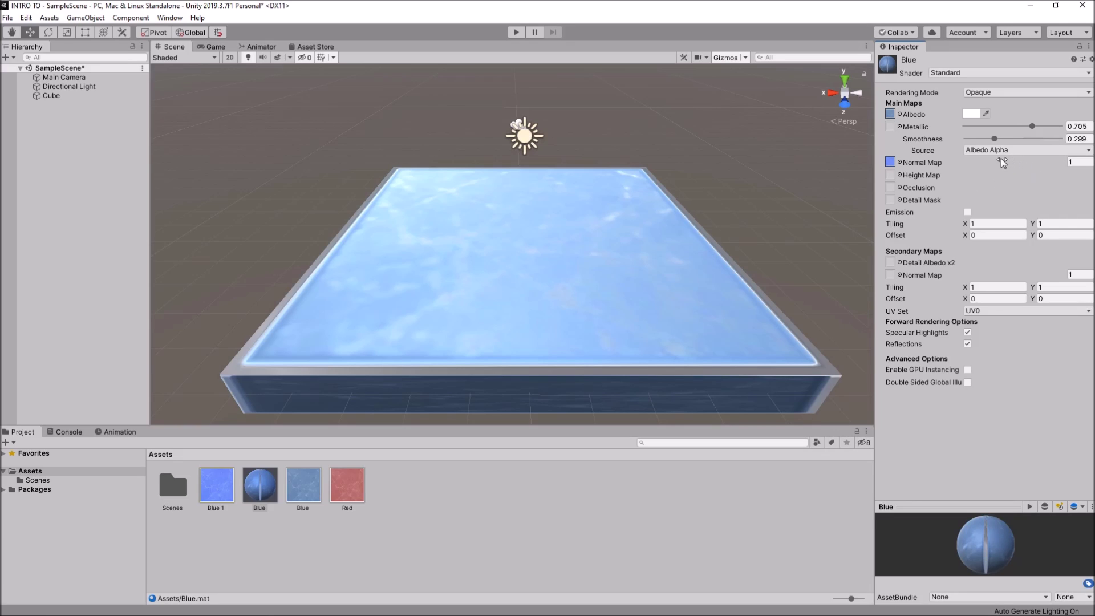
drag(1001, 158, 1046, 162)
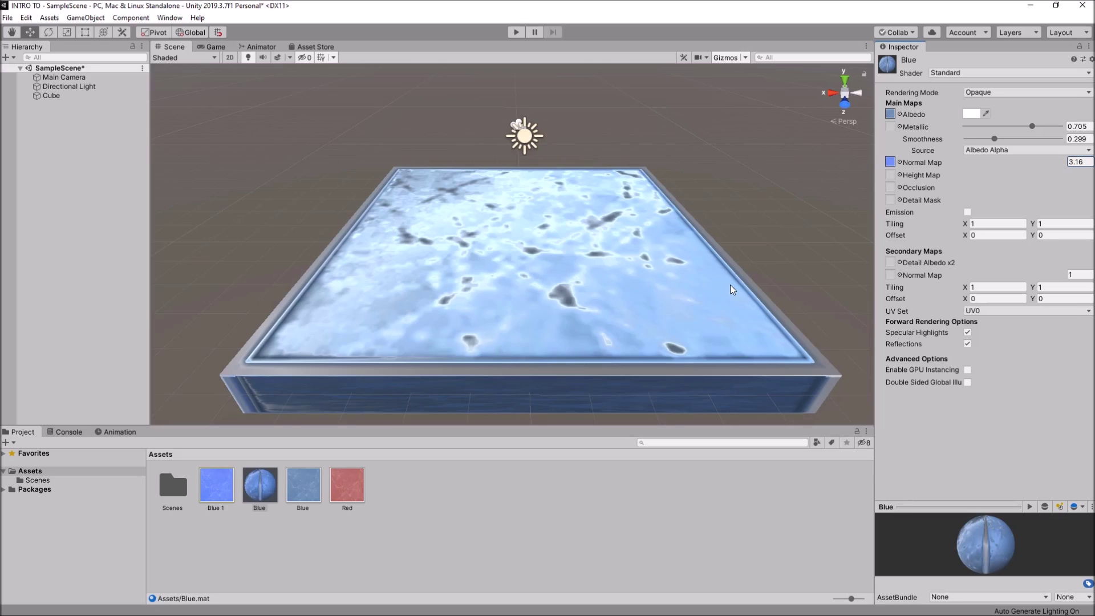
- Enable Create from Grayscale on the Blue 1 texture and apply the import settings
click(208, 481)
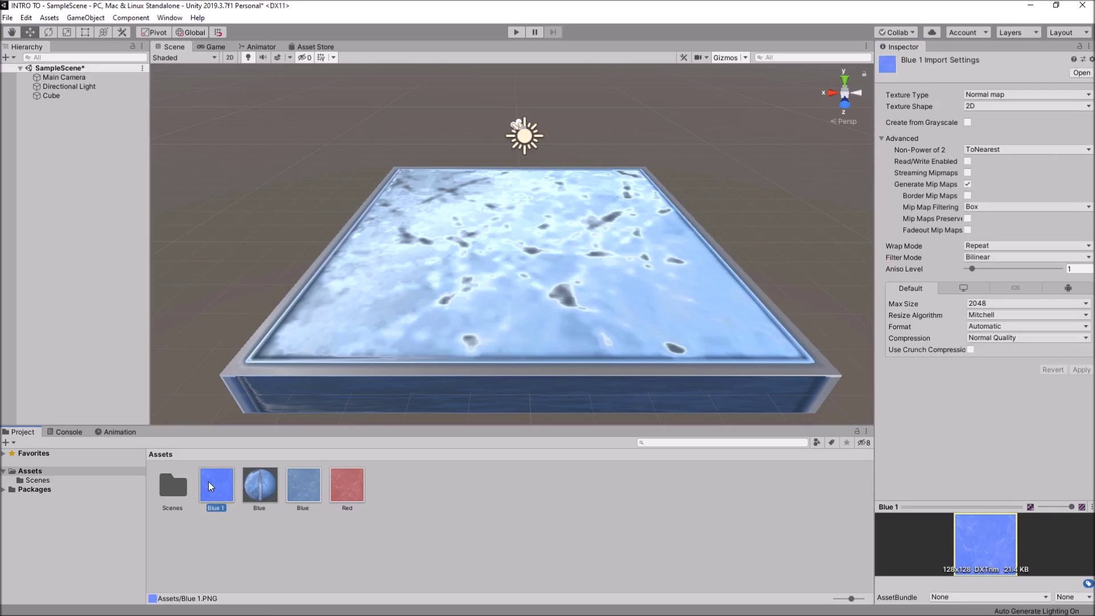
click(969, 122)
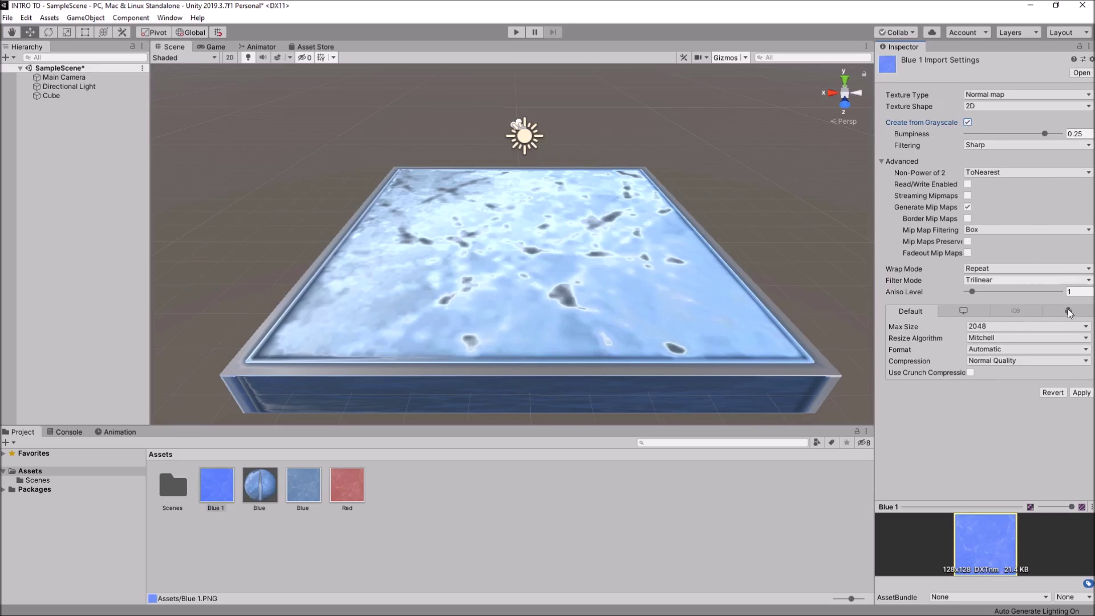
click(1082, 393)
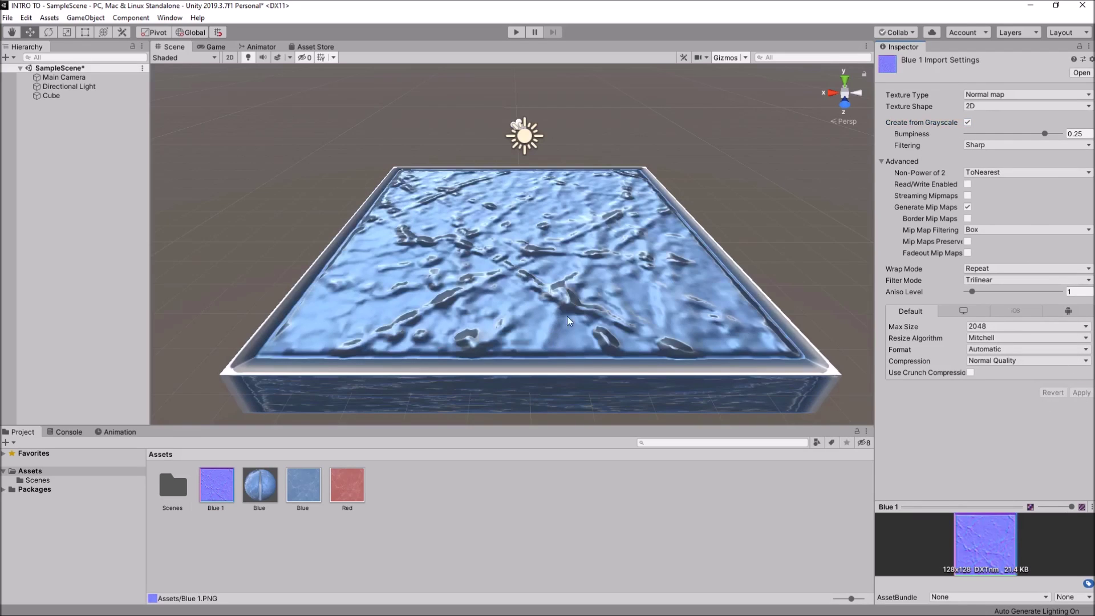
- Set the Blue material's normal map strength to -2.55
click(572, 495)
click(539, 316)
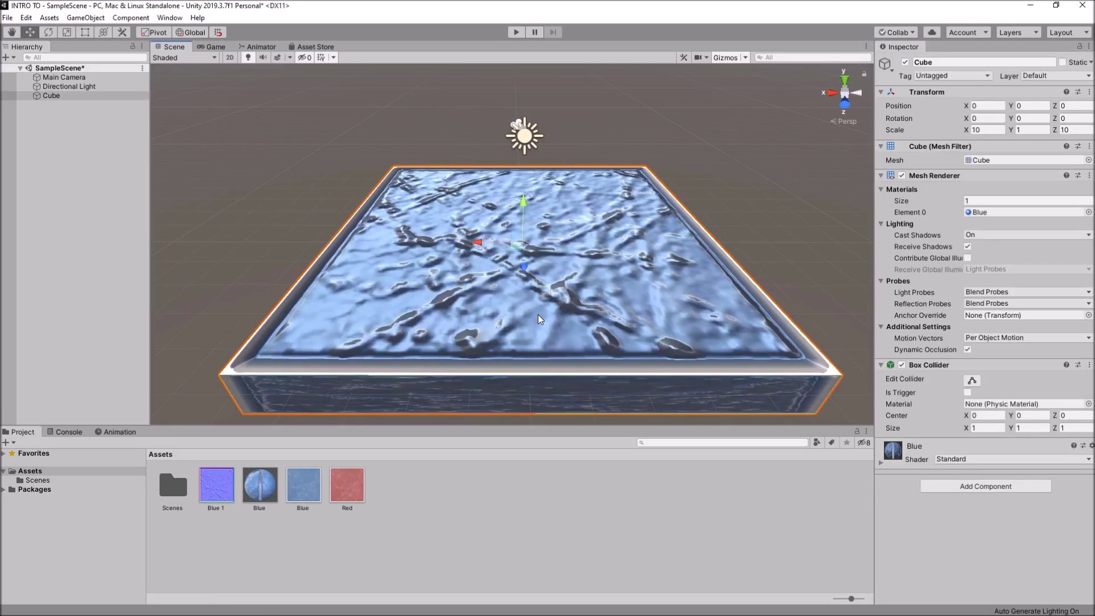
click(252, 485)
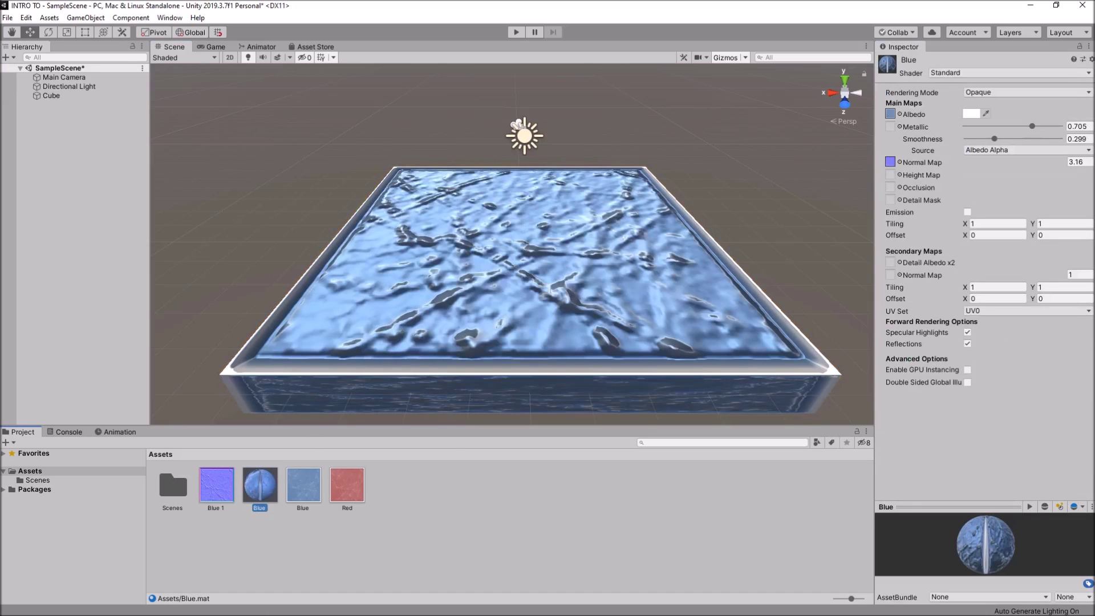
drag(1036, 162, 1022, 161)
click(1088, 162)
text(1)
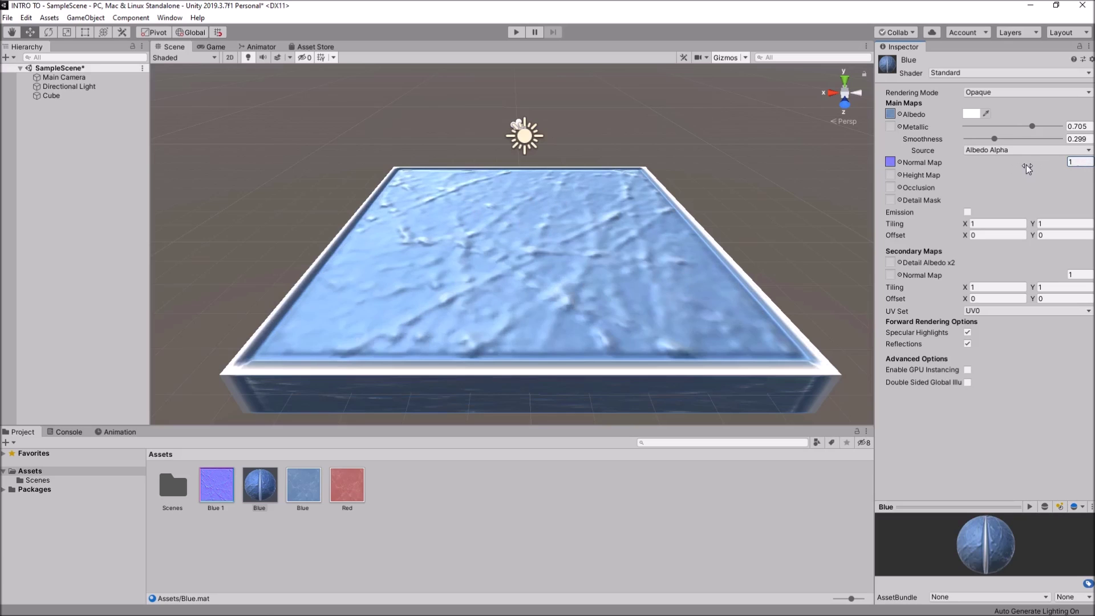
drag(1026, 164, 982, 168)
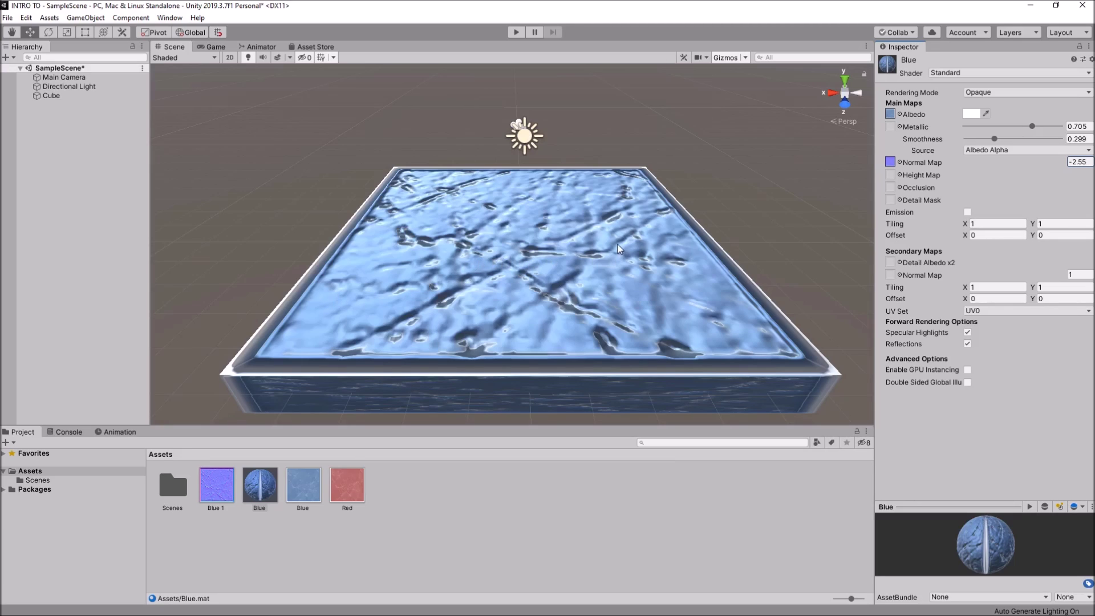
scroll(618, 244, down, 5)
- Duplicate the water slab three times and arrange the four slabs in a 2×2 grid
click(525, 227)
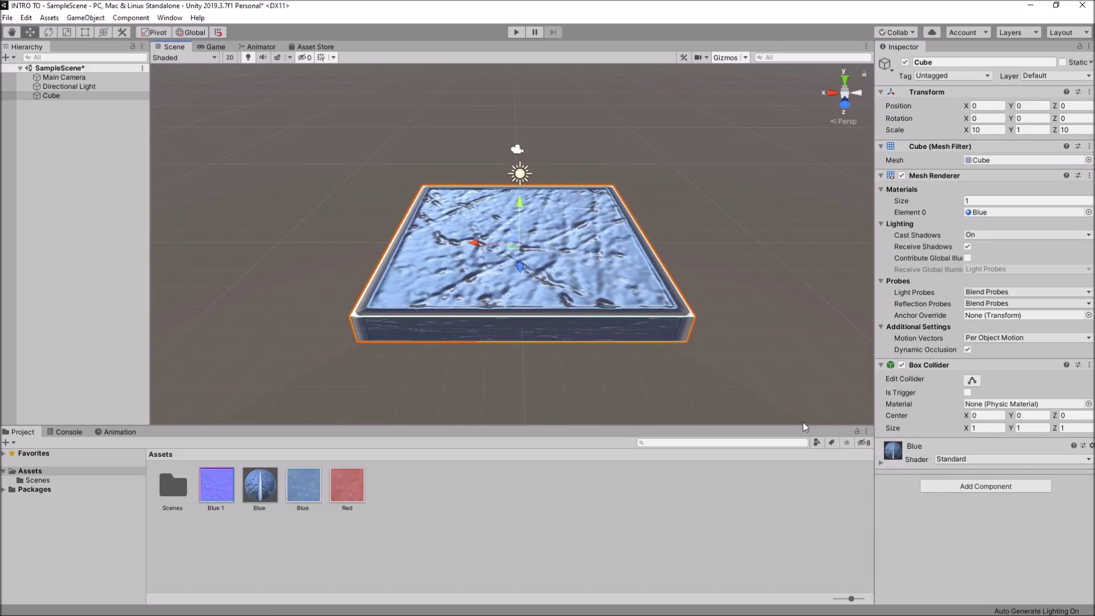
key(ctrl+d)
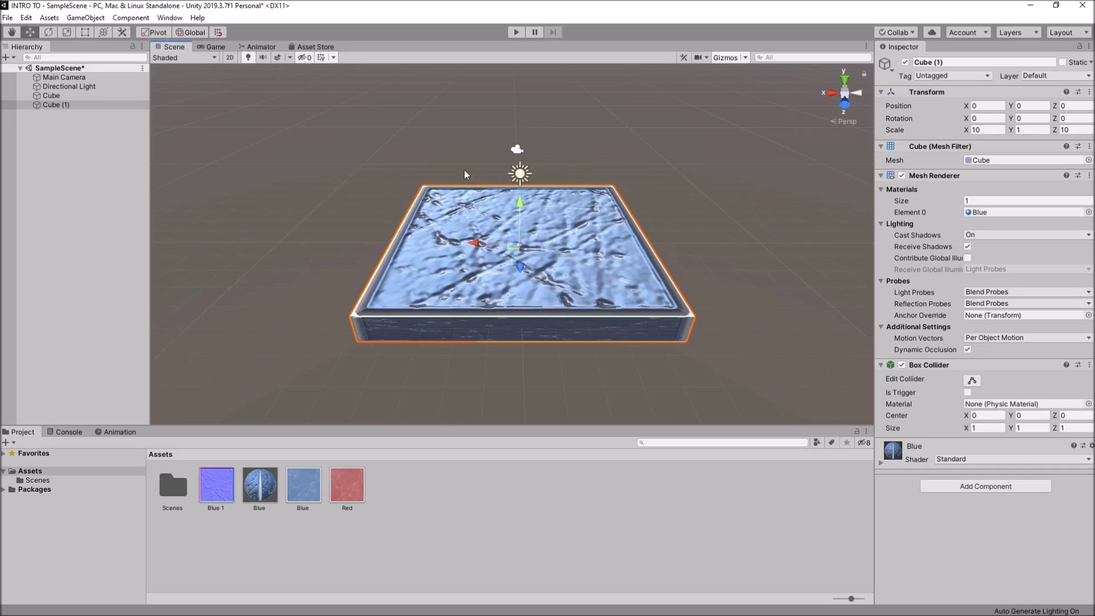
drag(503, 241, 721, 265)
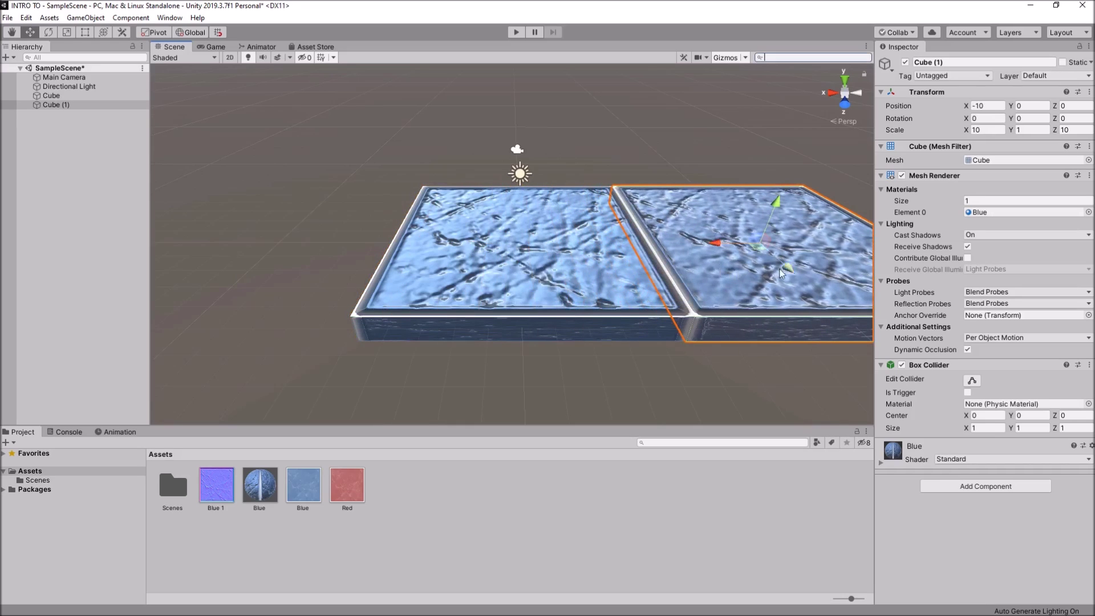
drag(788, 267, 867, 444)
key(ctrl+d)
scroll(822, 362, down, 3)
key(ctrl+d)
drag(736, 376, 481, 398)
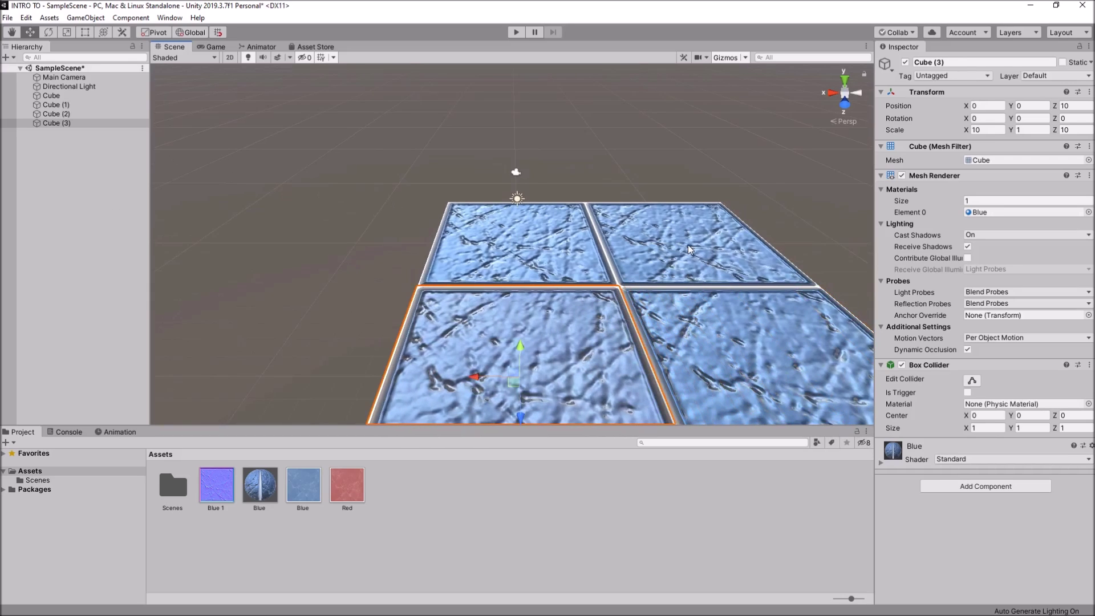
- Delete the top-right copied slab and select the next copy
click(643, 246)
key(Delete)
click(714, 340)
- Delete the remaining two copied slabs
key(Delete)
click(545, 352)
key(Delete)
- Set the Blue material's tiling to 2 by 2 and Offset X to 3.39
scroll(580, 303, up, 5)
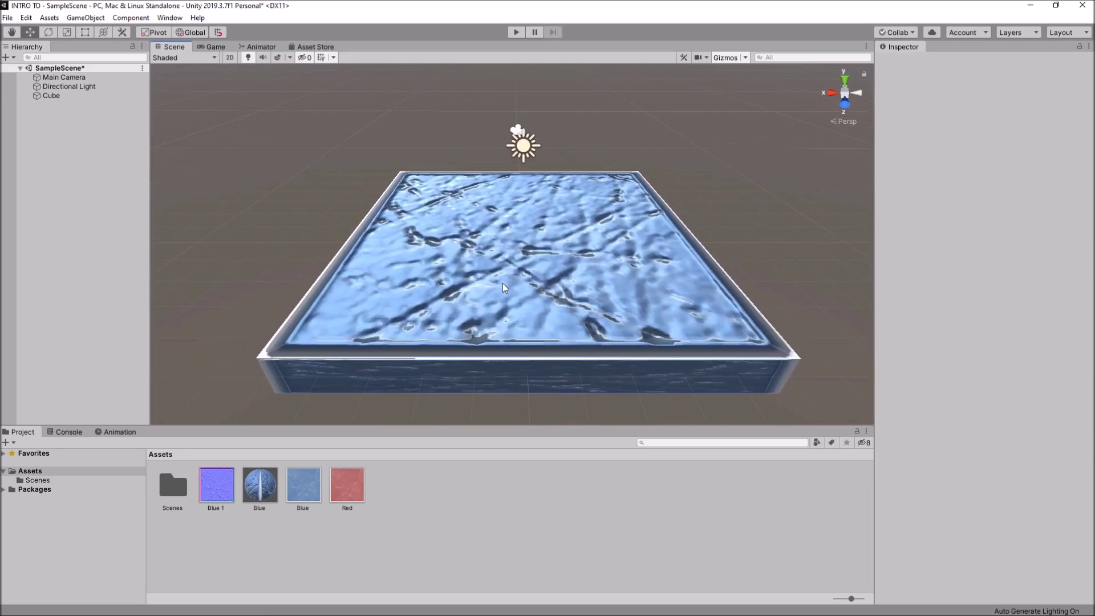
click(502, 281)
click(259, 485)
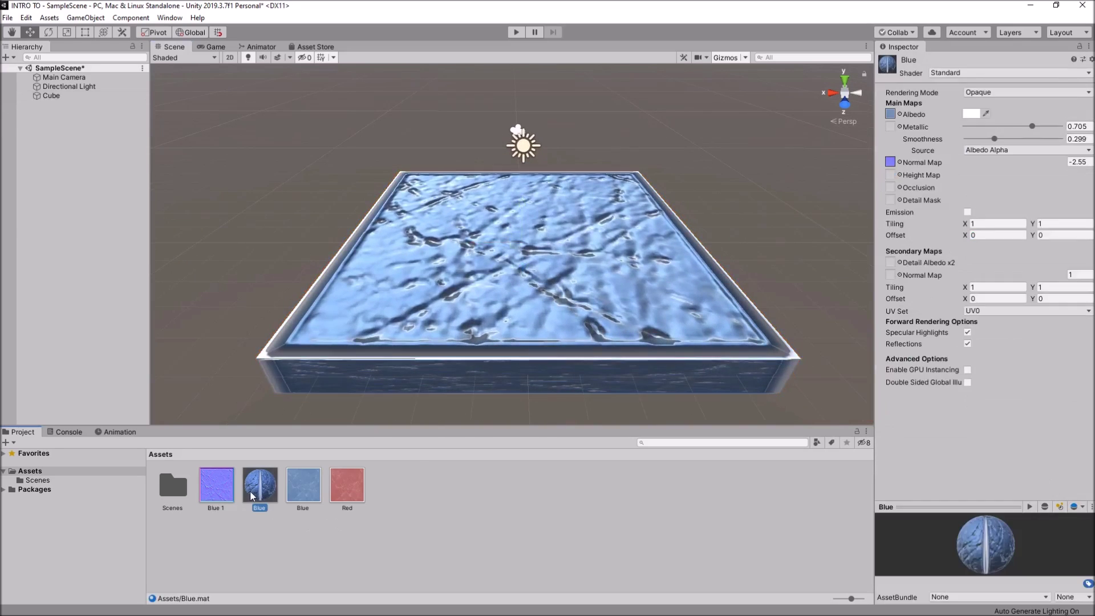
click(990, 223)
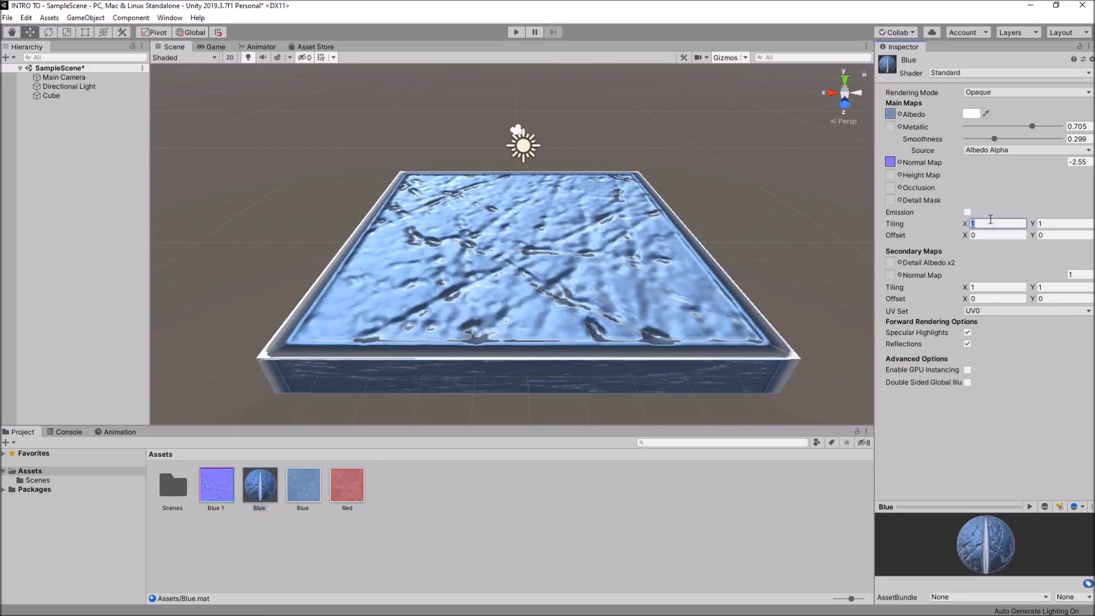
text(2)
key(Tab)
text(2)
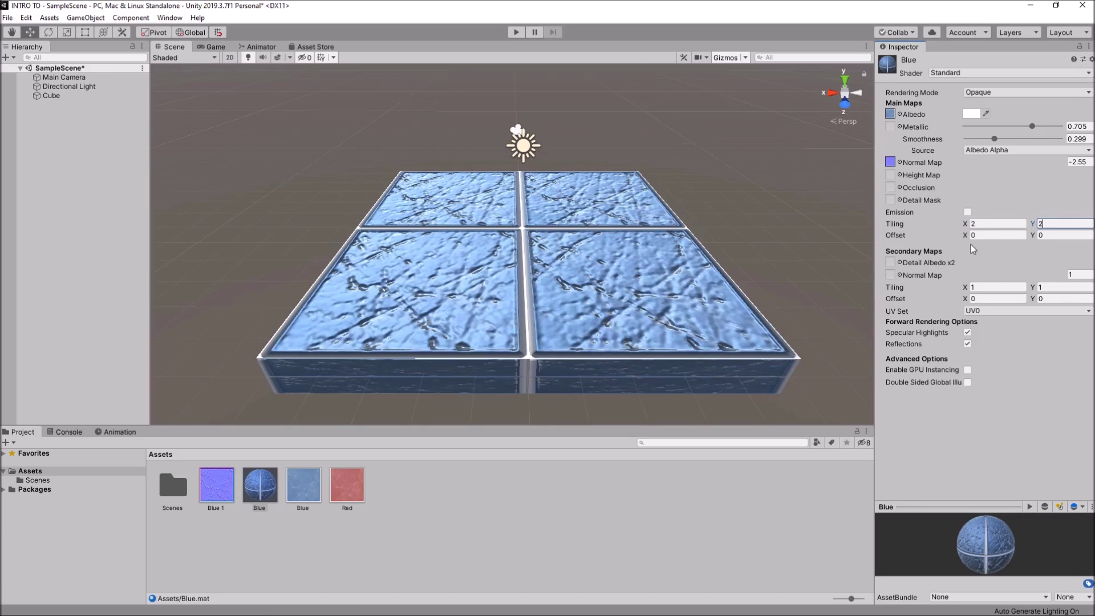
drag(970, 236, 1034, 236)
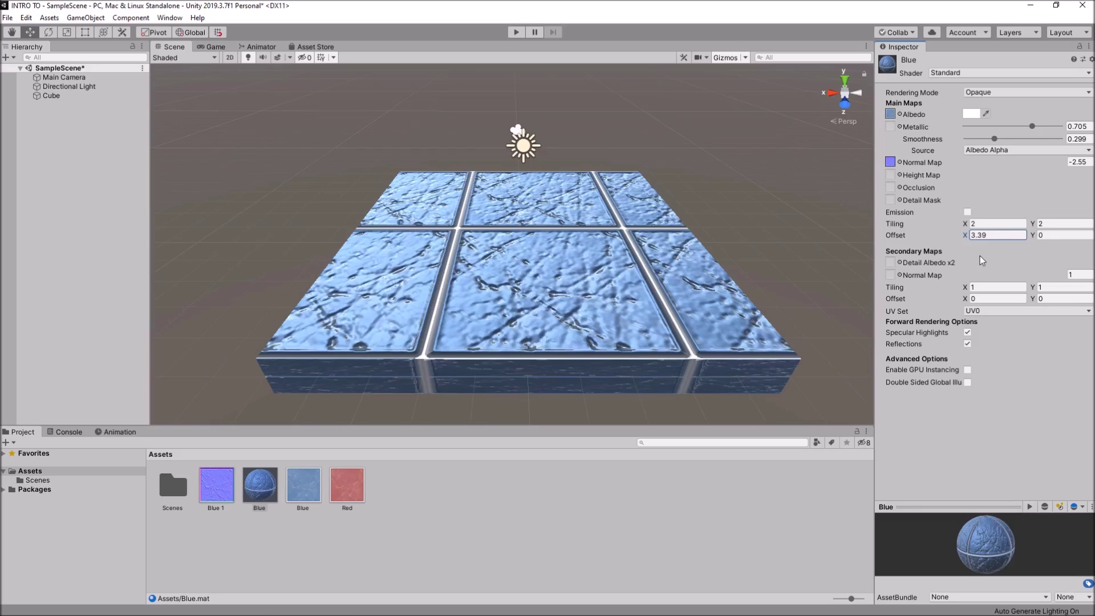
- Try different texture offset values, ending with X and Y at 0.5
click(991, 235)
text(0)
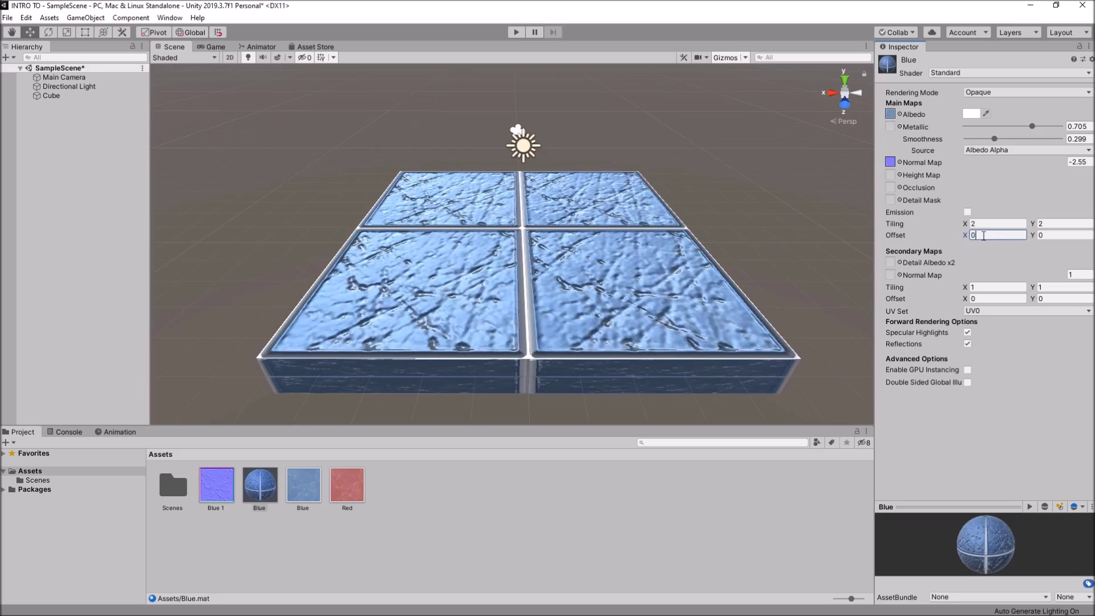
key(Return)
text(1)
key(Tab)
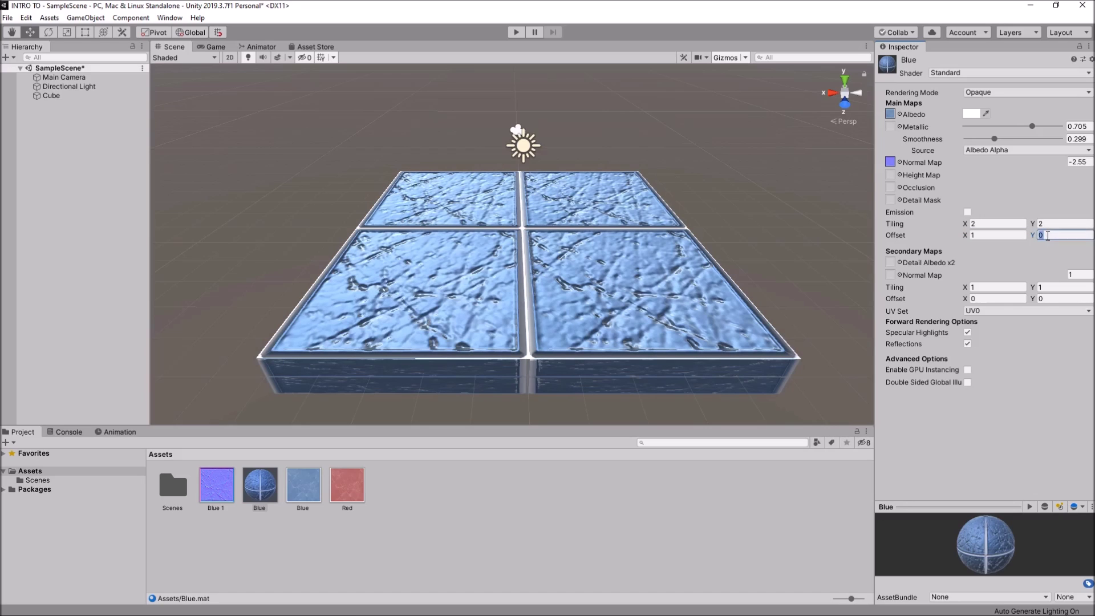
text(1)
key(shift+Tab)
text(.5)
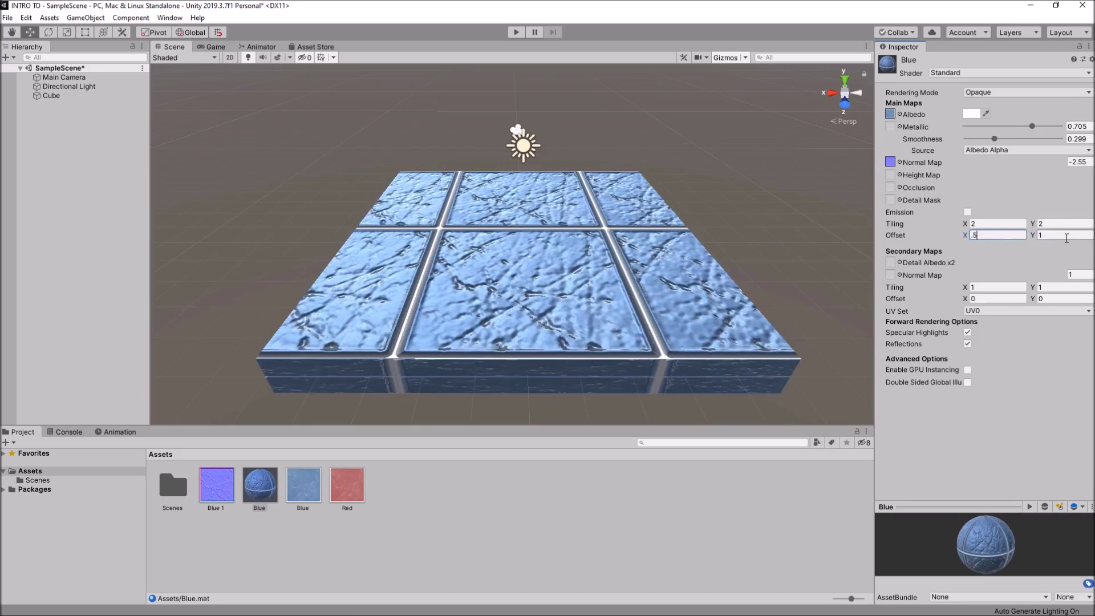
key(Tab)
text(.5)
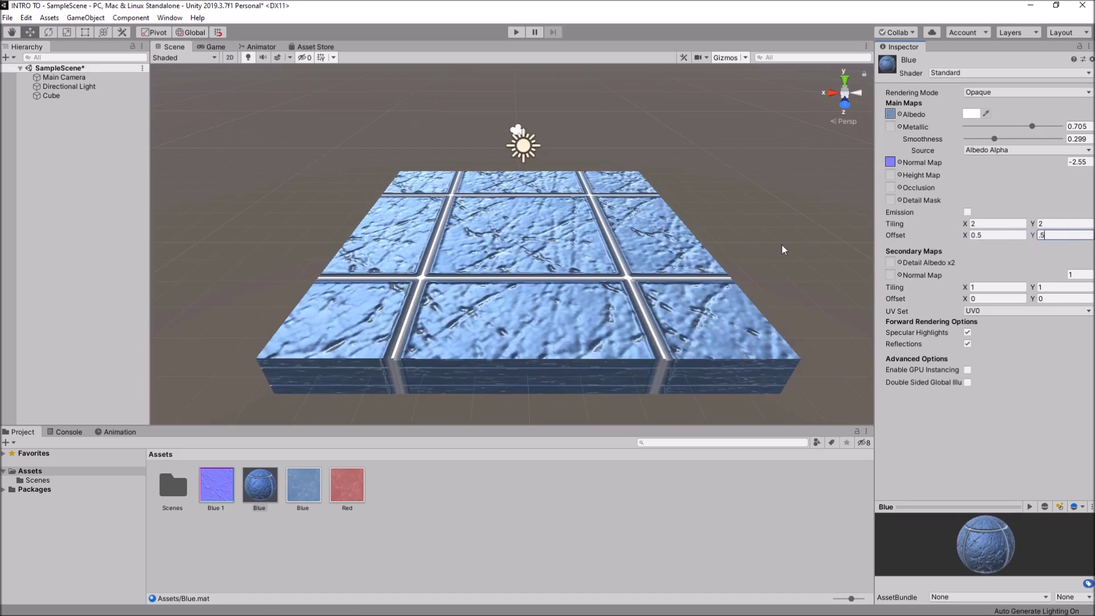
- Reselect the Blue material and clear both Offset X and Offset Y back to 0
click(737, 233)
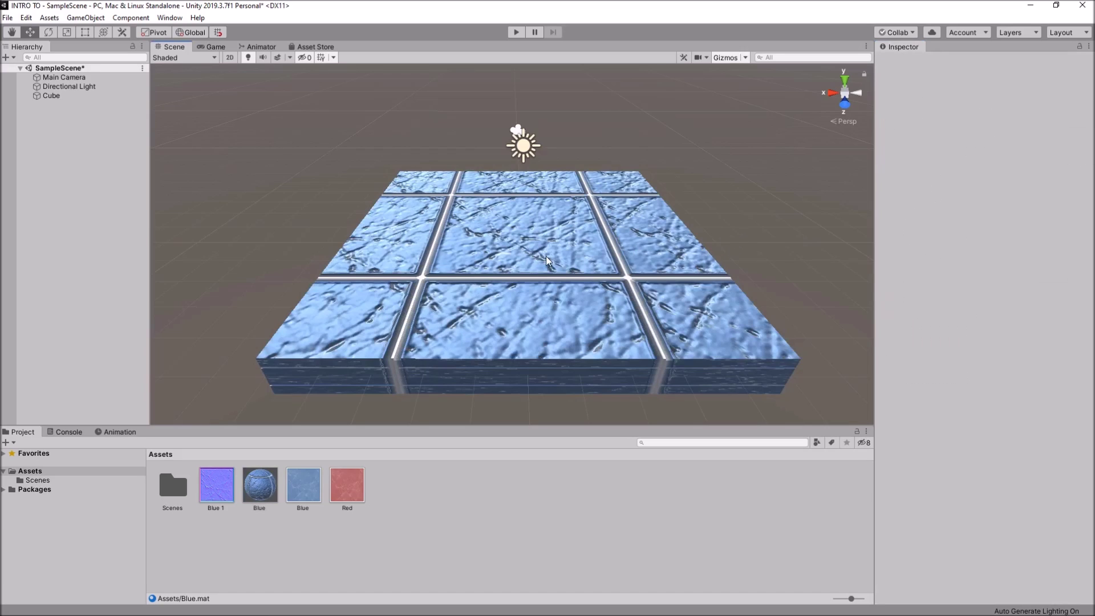
click(266, 481)
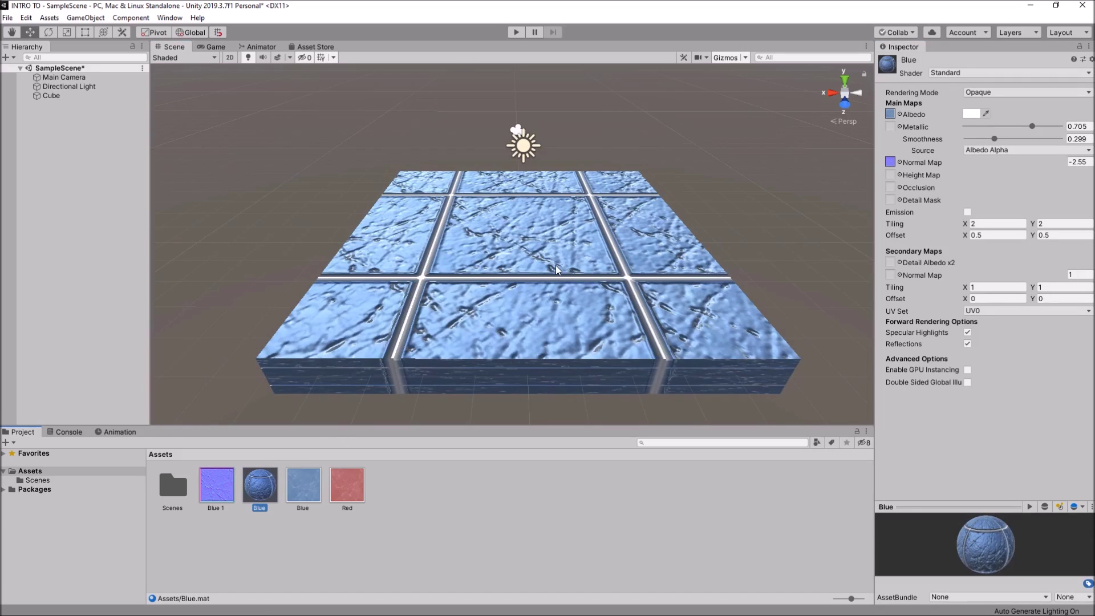
click(1021, 235)
key(BackSpace)
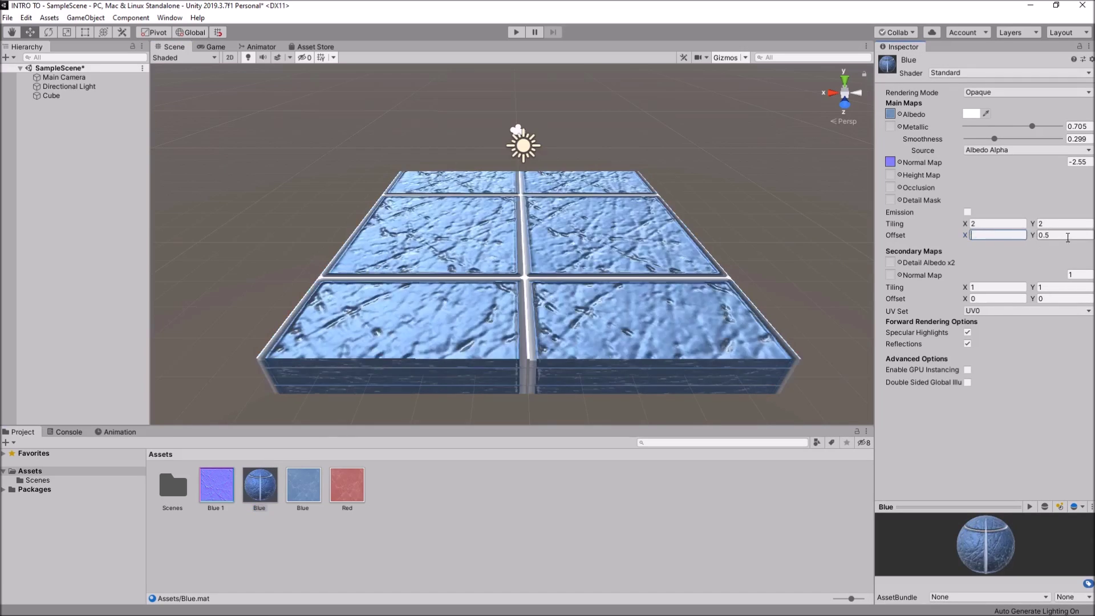
click(1070, 235)
key(BackSpace)
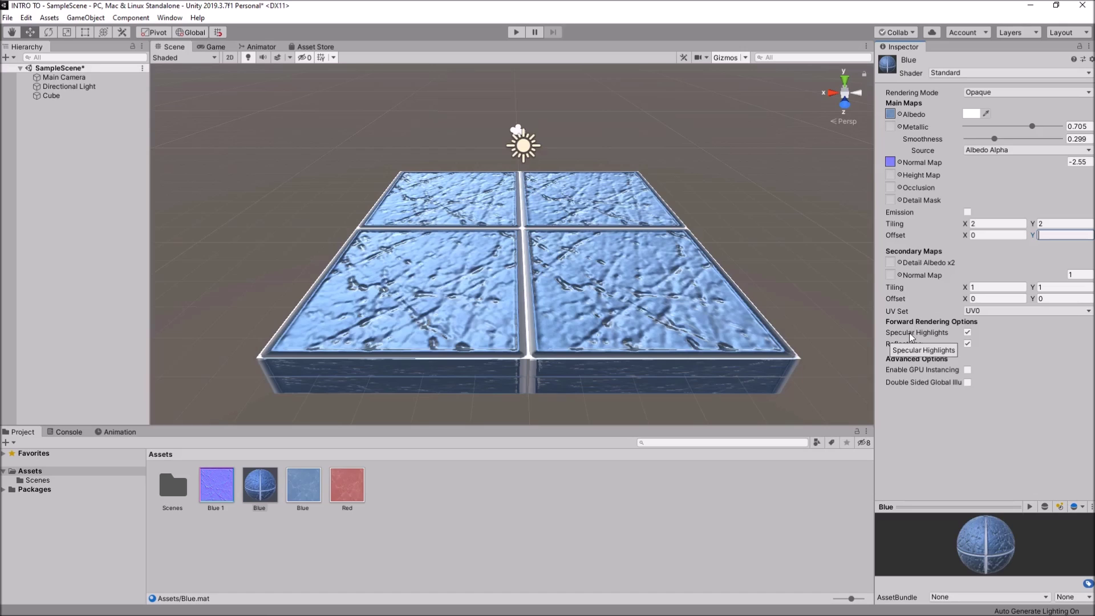
click(968, 333)
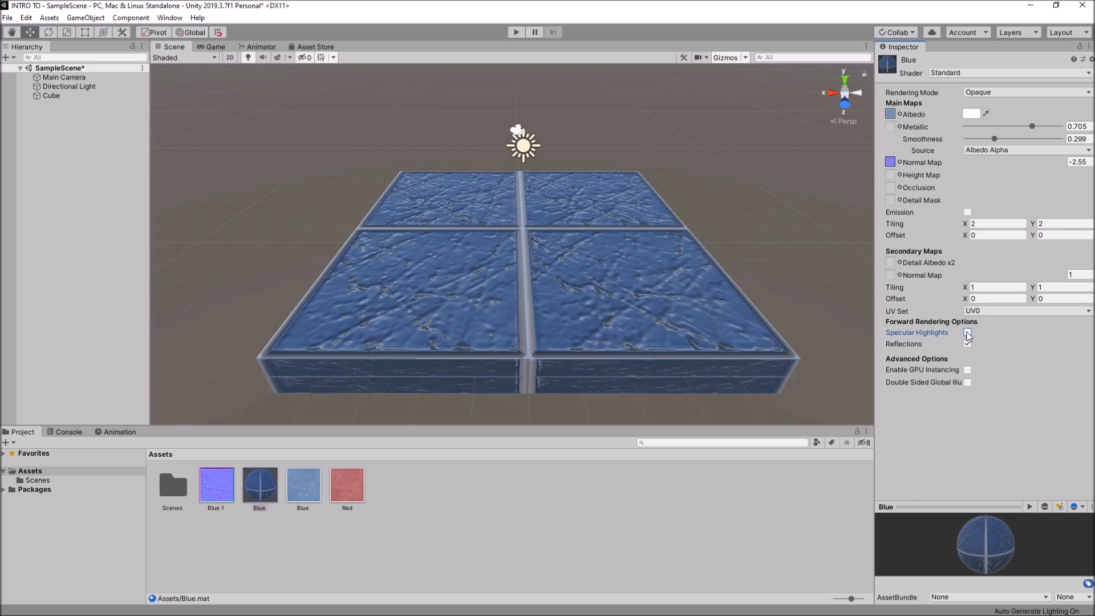
click(968, 333)
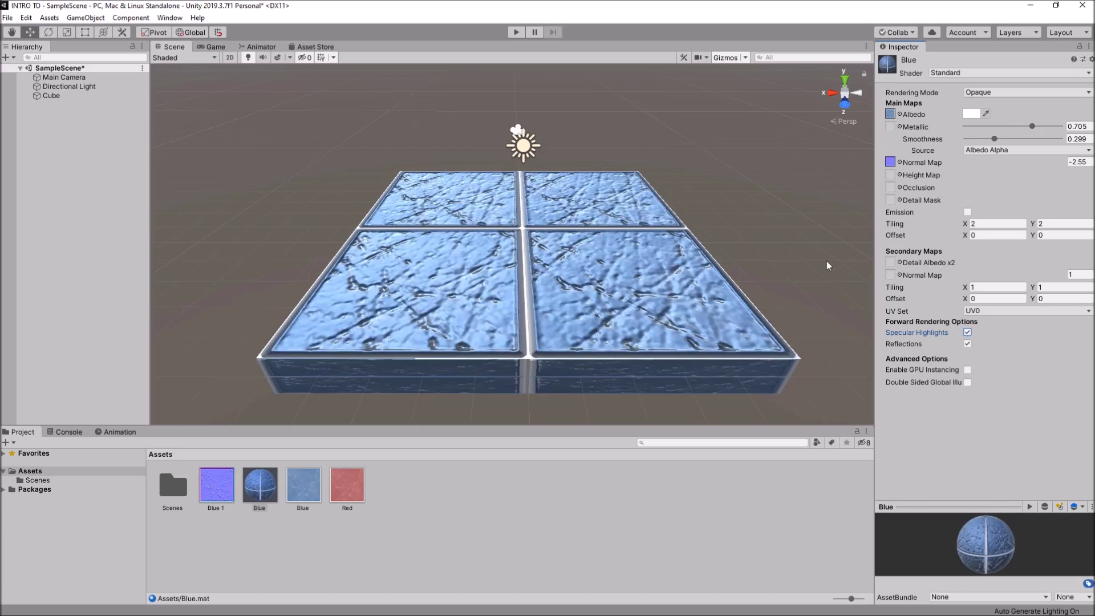
click(968, 345)
click(968, 345)
click(968, 332)
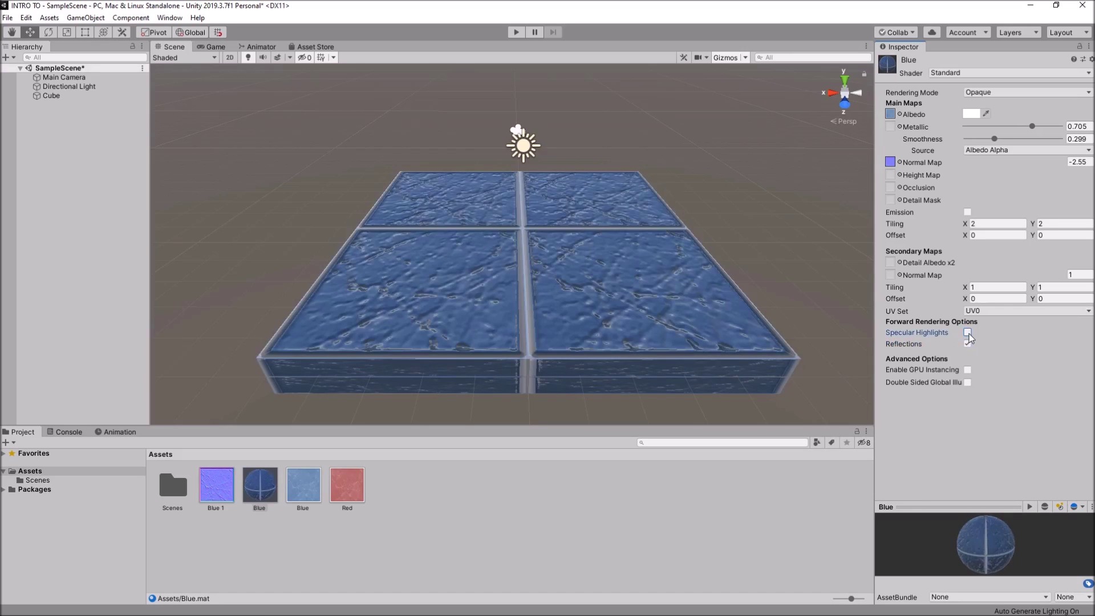
click(968, 345)
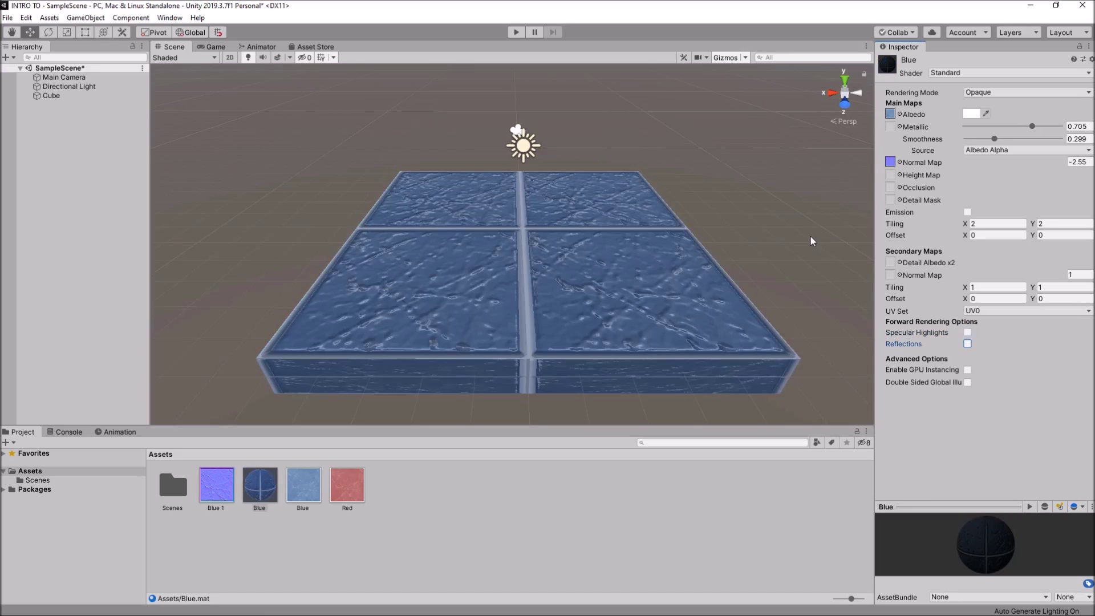
click(969, 344)
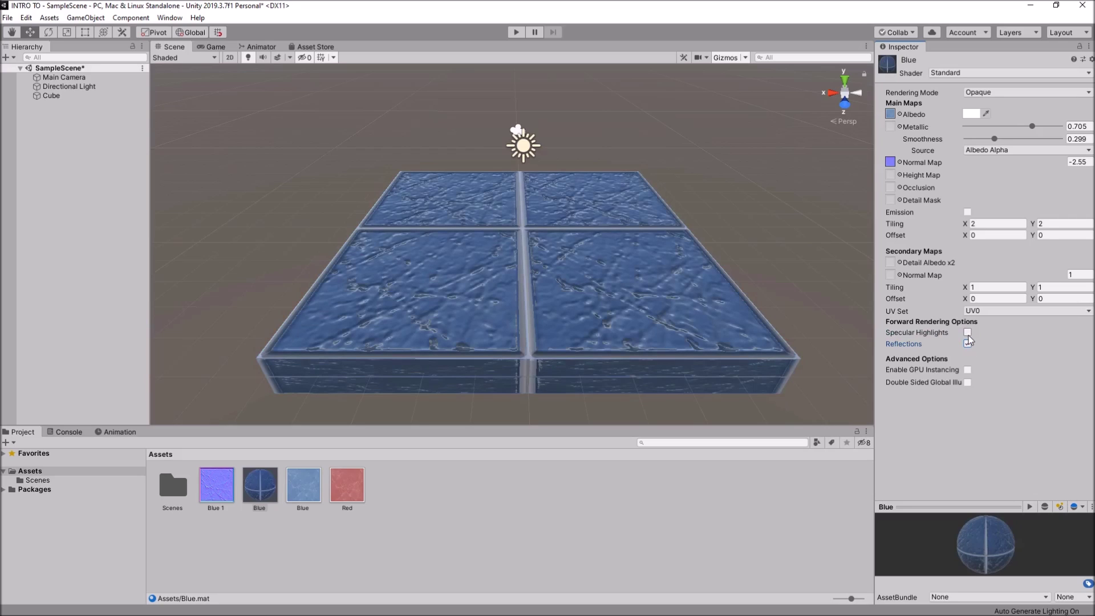
click(968, 332)
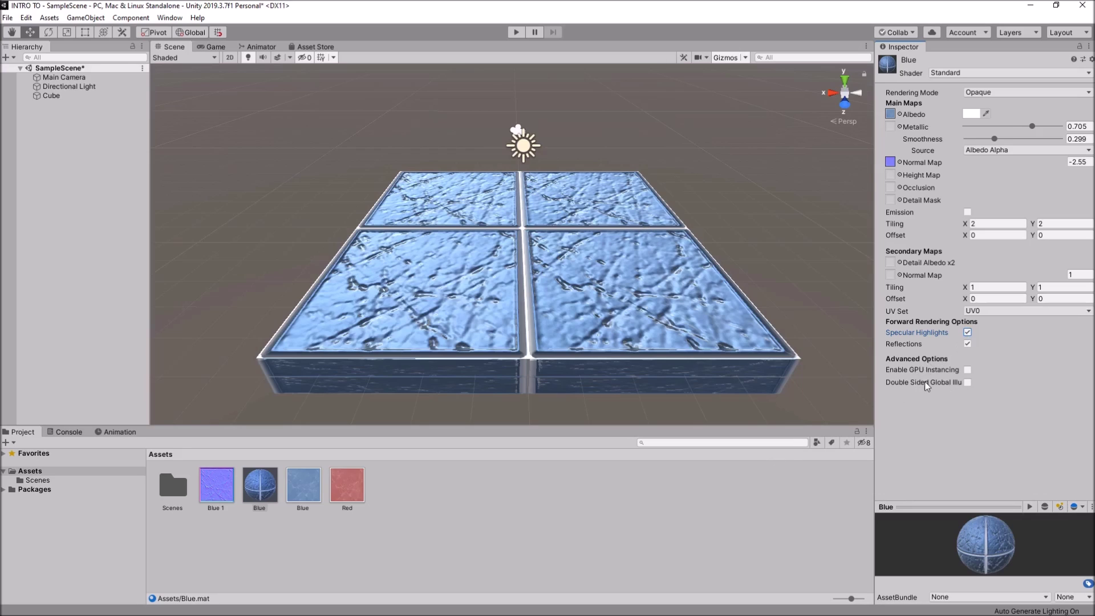
click(968, 370)
click(969, 383)
click(967, 370)
click(969, 383)
- Set the Blue material's Smoothness to 0.537 and Metallic to 1
drag(996, 139, 1065, 127)
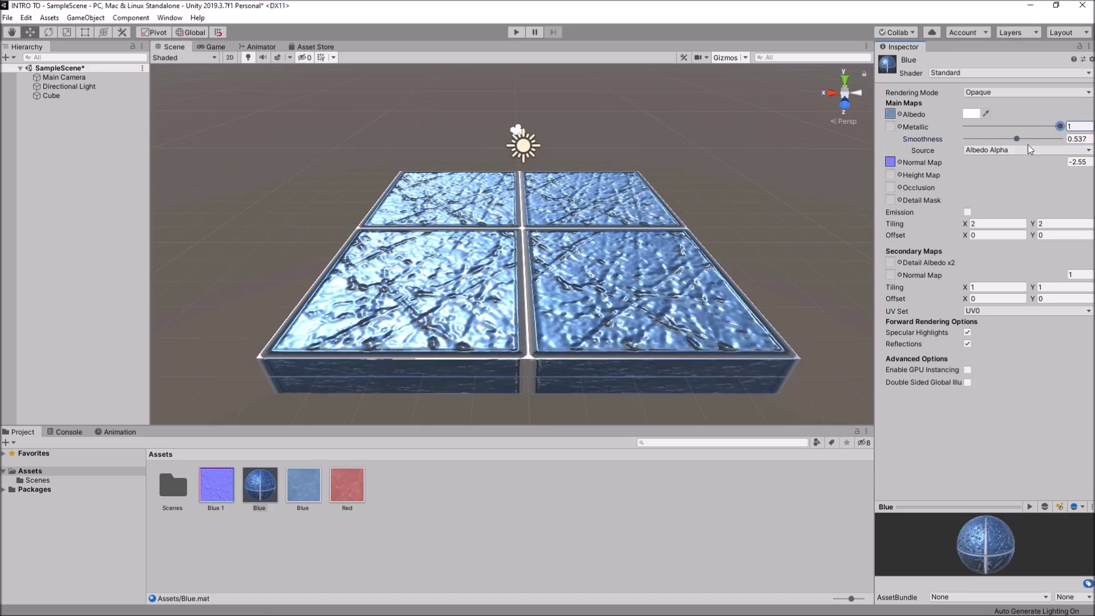
mouse_move(1059, 126)
mouse_down()
mouse_move(970, 133)
mouse_move(1060, 135)
mouse_up()
- Try Transparent rendering on the Blue material and lower its albedo alpha
click(1031, 94)
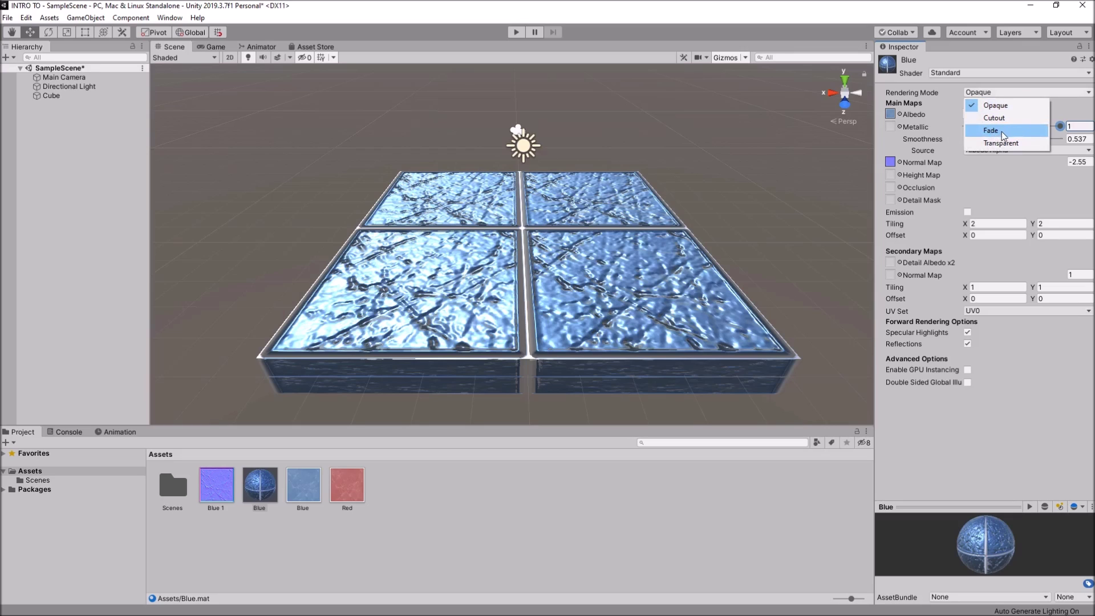
click(1004, 146)
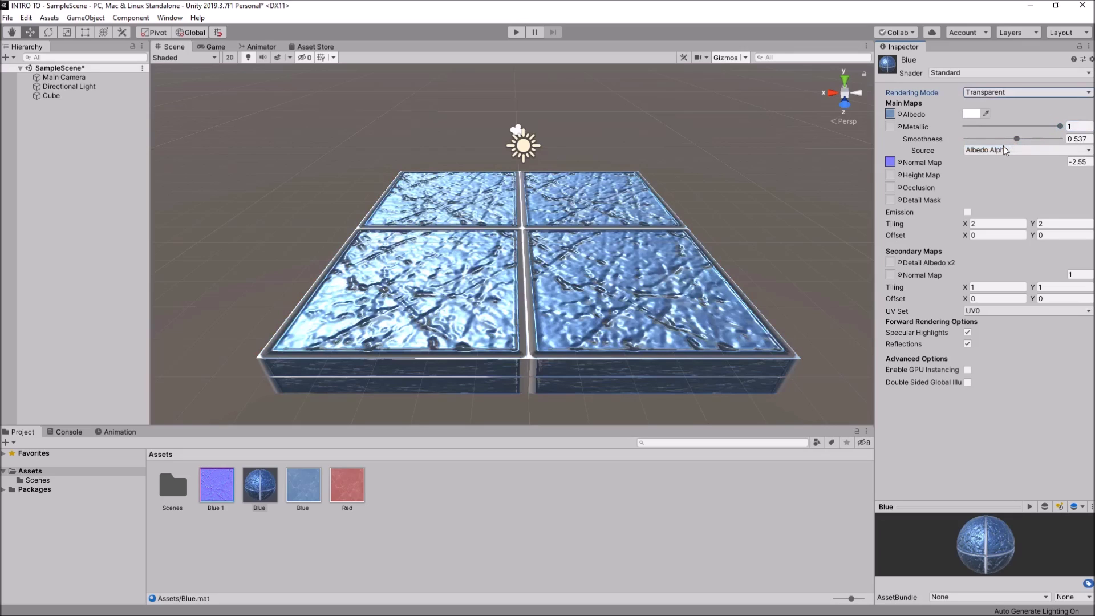
click(973, 114)
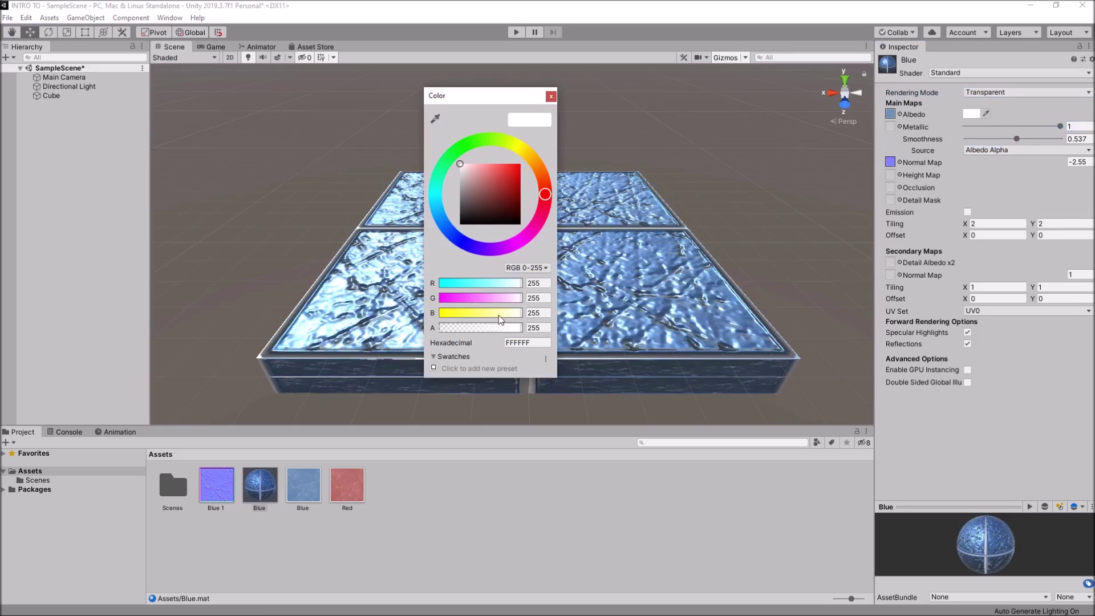
drag(516, 329, 476, 331)
click(550, 95)
- Switch the Blue material to Fade rendering with albedo alpha at 80
click(1025, 93)
click(1017, 127)
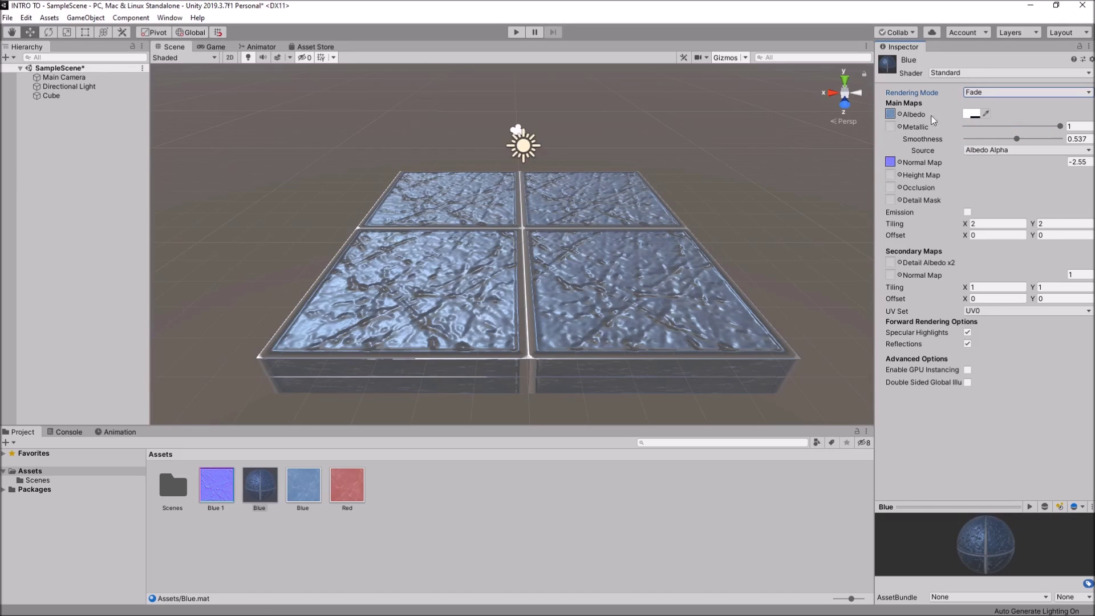
click(971, 114)
mouse_move(472, 328)
mouse_down()
mouse_move(445, 330)
mouse_move(494, 330)
mouse_move(466, 330)
mouse_up()
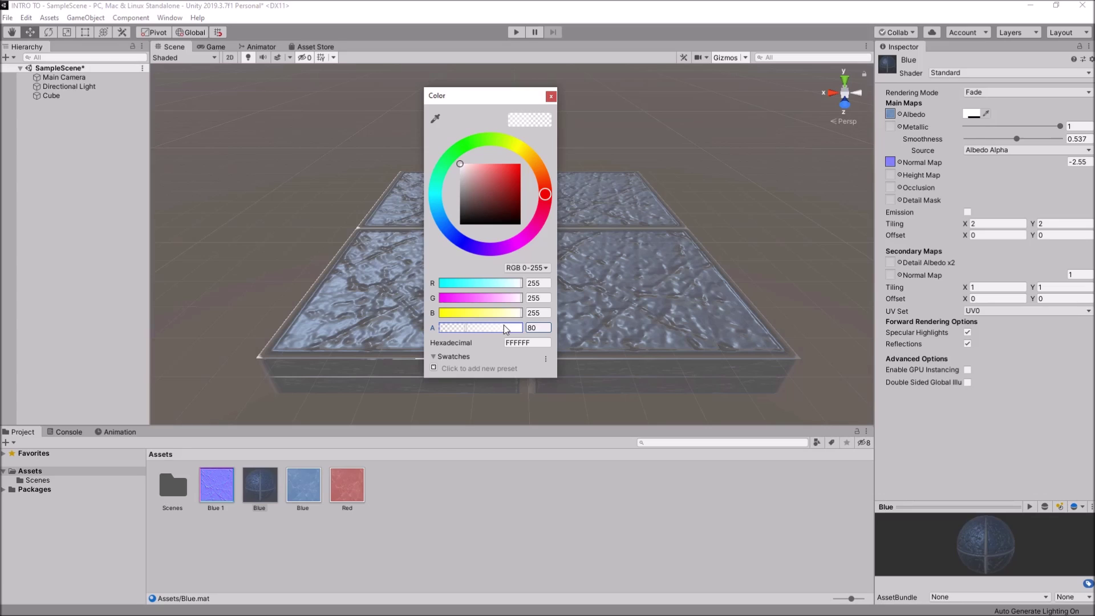
click(551, 96)
click(1006, 92)
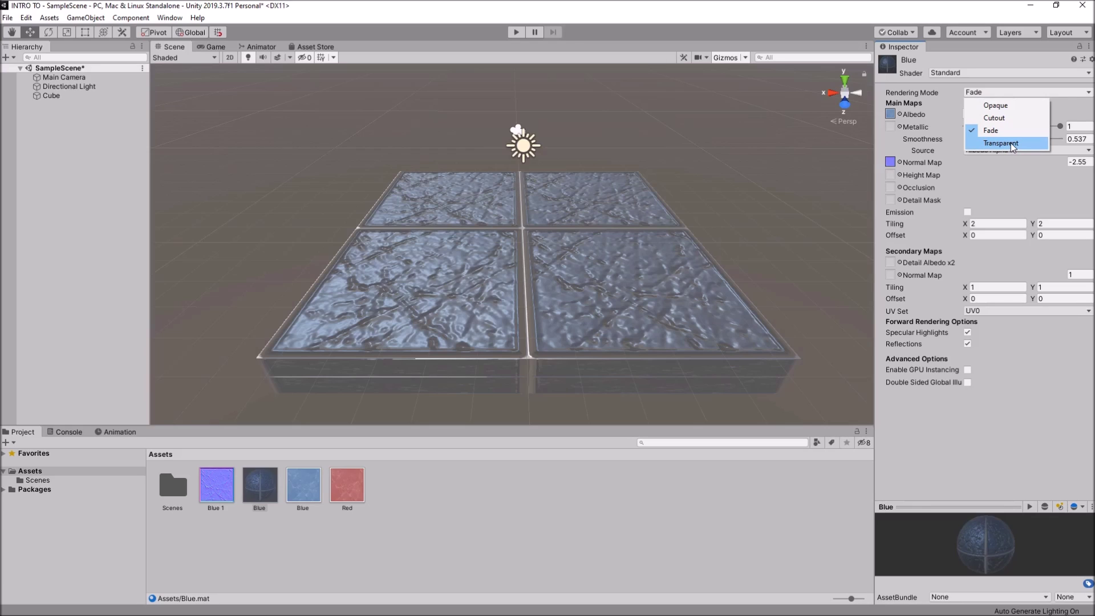
click(1000, 132)
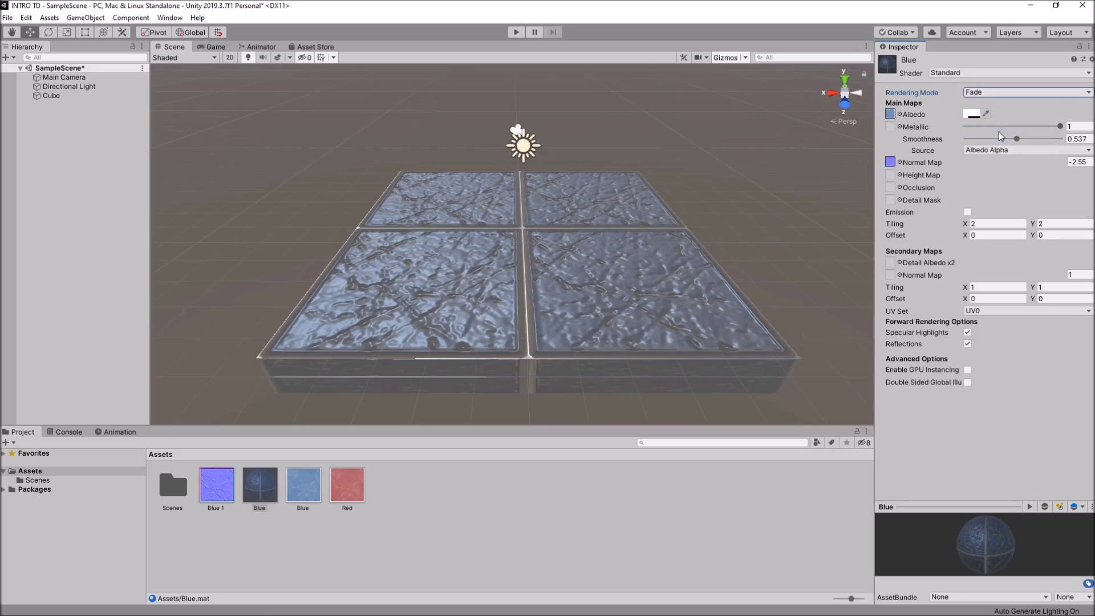
click(973, 114)
mouse_move(455, 330)
mouse_down()
mouse_move(522, 328)
mouse_move(440, 330)
mouse_up()
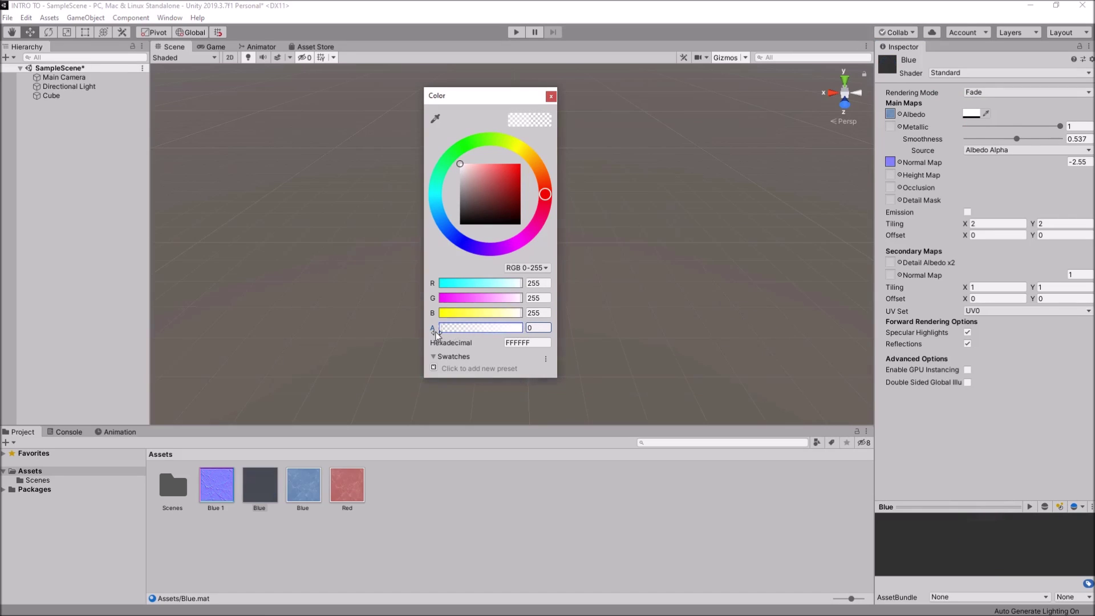
drag(435, 332, 503, 326)
click(551, 100)
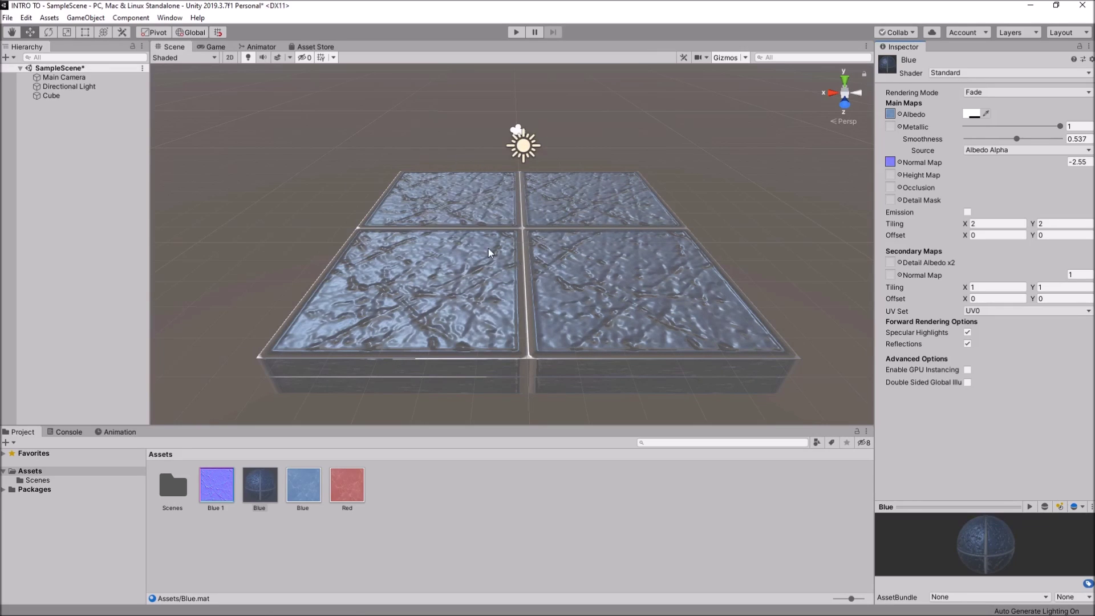
- Duplicate Blue with Ctrl+D, name the copy Red, and assign the red texture as albedo
click(975, 113)
click(552, 96)
click(272, 498)
key(ctrl+d)
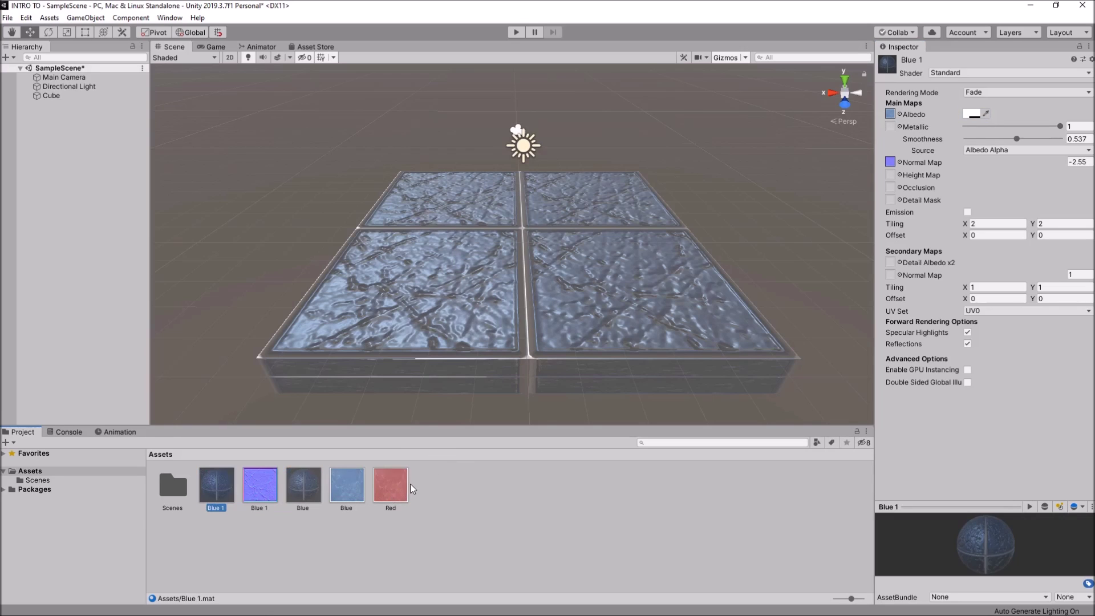
key(F2)
text(Red)
key(Return)
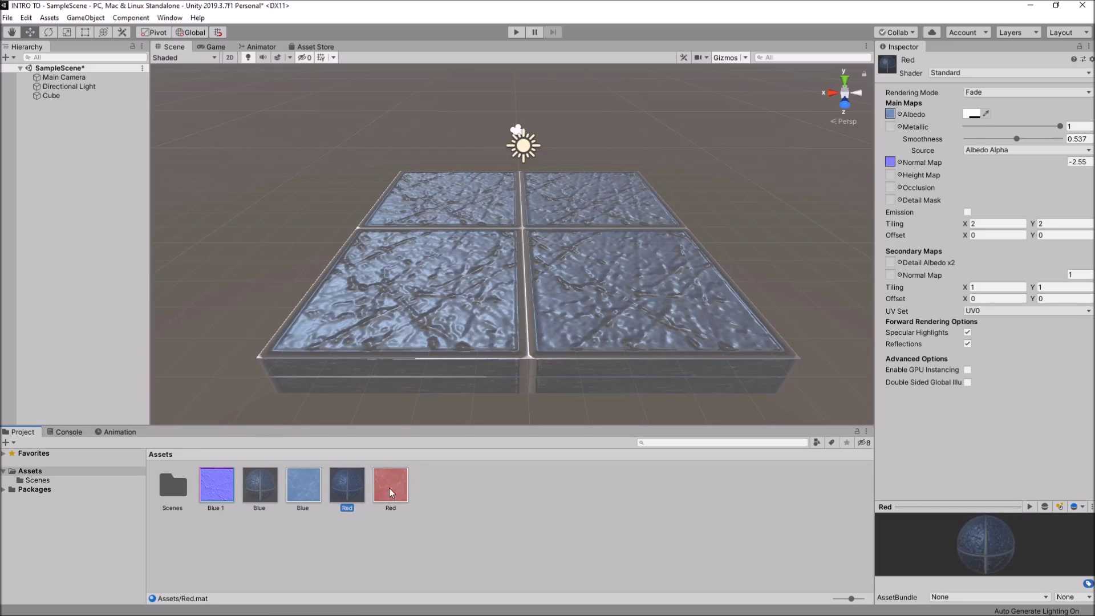
drag(389, 485, 890, 114)
middle_drag(765, 188, 613, 181)
- Duplicate the floor Cube, move Cube (1) to X -10, and apply the Red material
click(389, 274)
key(ctrl+d)
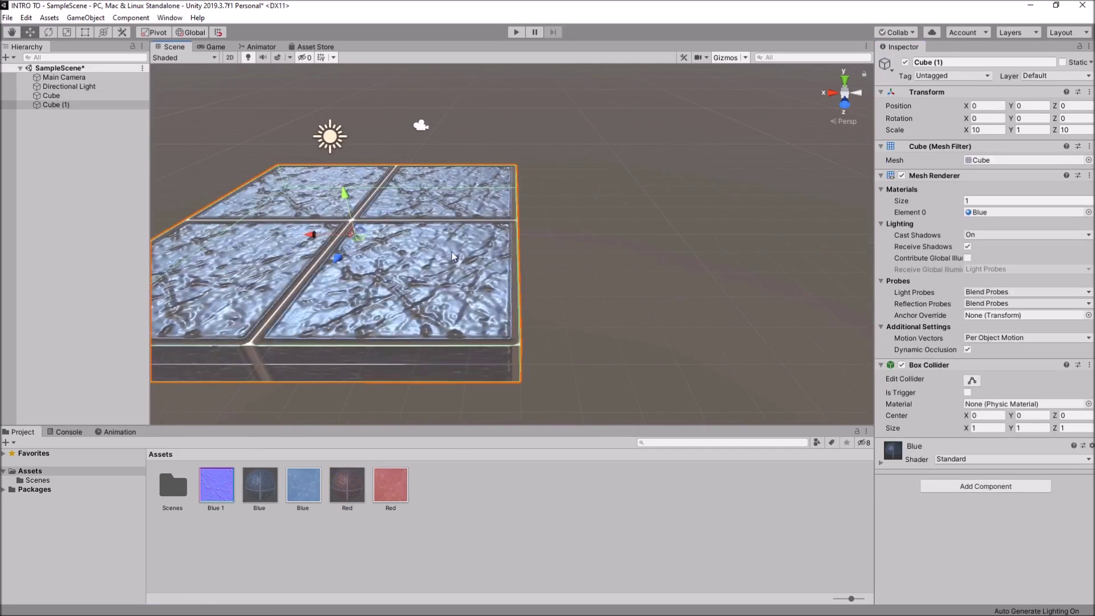
drag(335, 243, 634, 272)
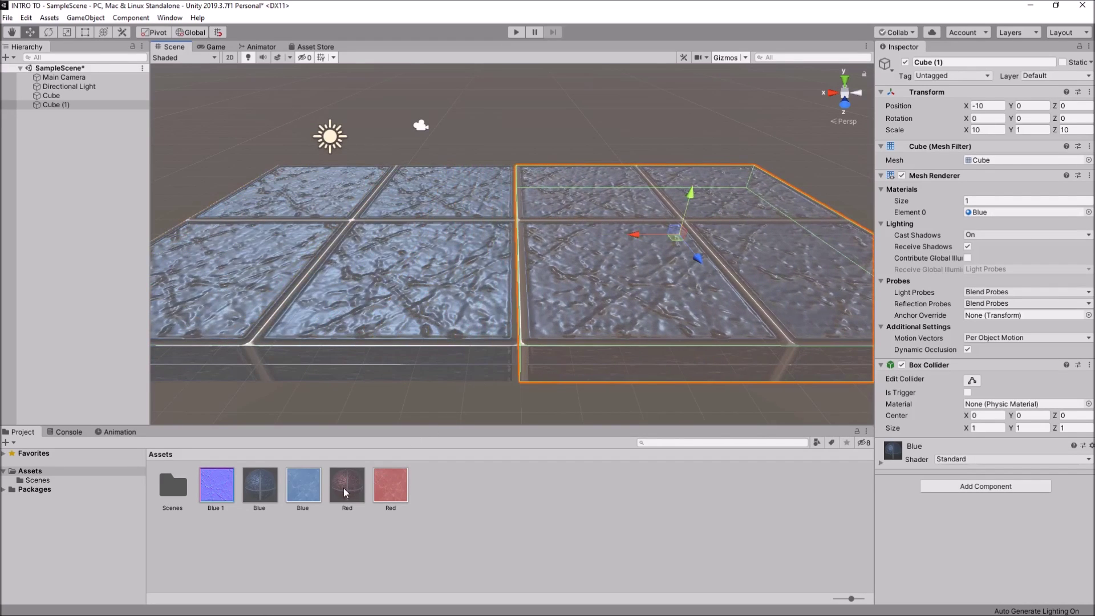
drag(344, 488, 631, 256)
click(625, 394)
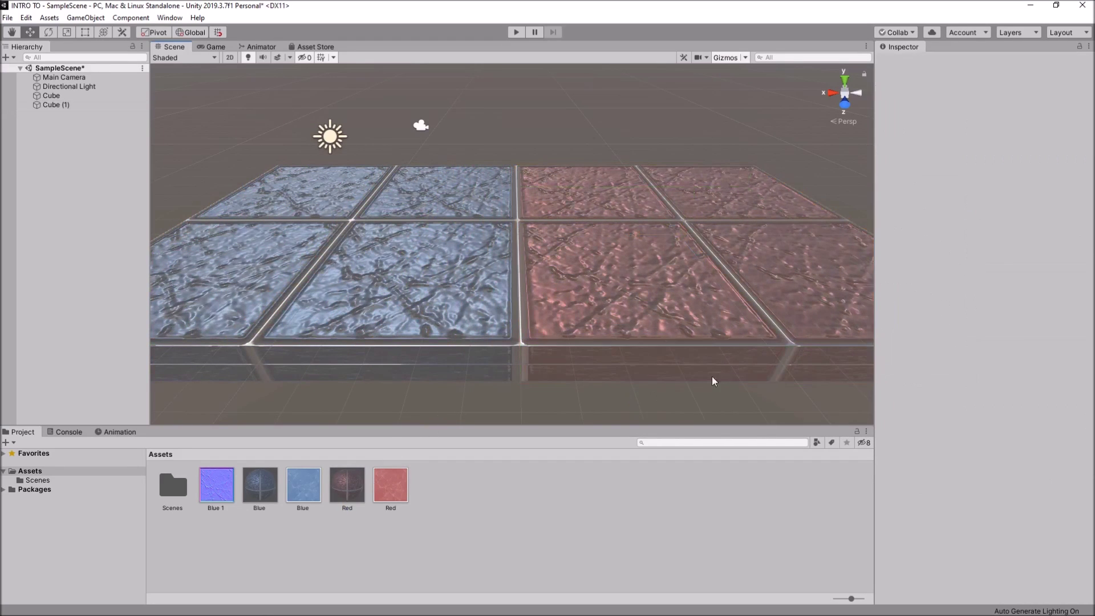
scroll(679, 384, down, 4)
middle_drag(628, 361, 618, 408)
mouse_move(586, 195)
alt+mouse_down()
mouse_move(569, 221)
mouse_move(584, 178)
mouse_move(594, 181)
mouse_move(587, 189)
alt+mouse_up()
- Raise the Red material's albedo alpha to 255 for full opacity
click(347, 484)
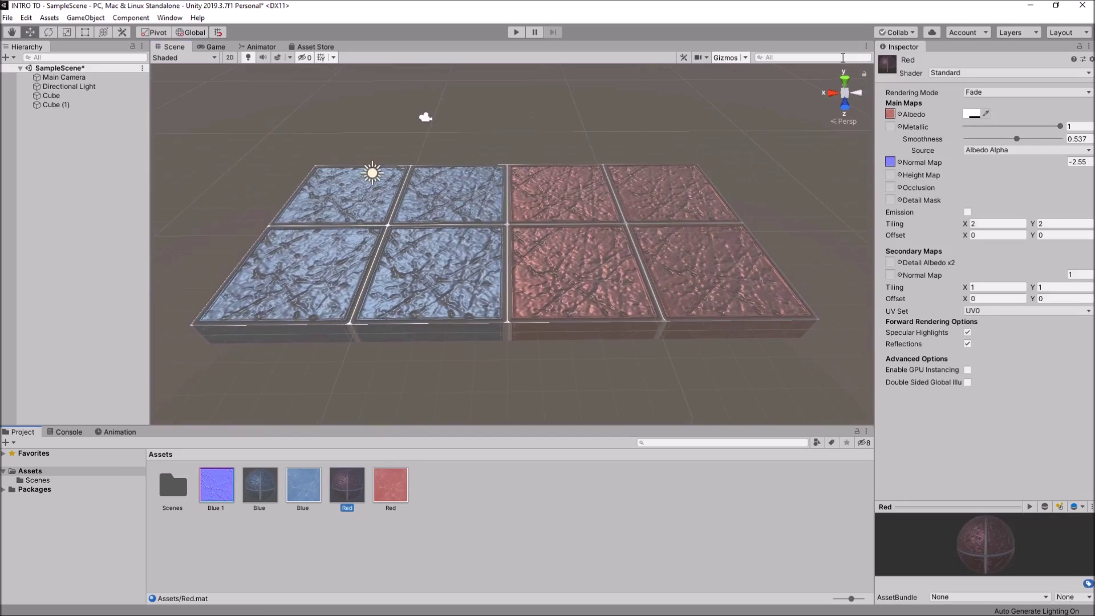
click(971, 115)
drag(485, 325, 522, 327)
click(550, 98)
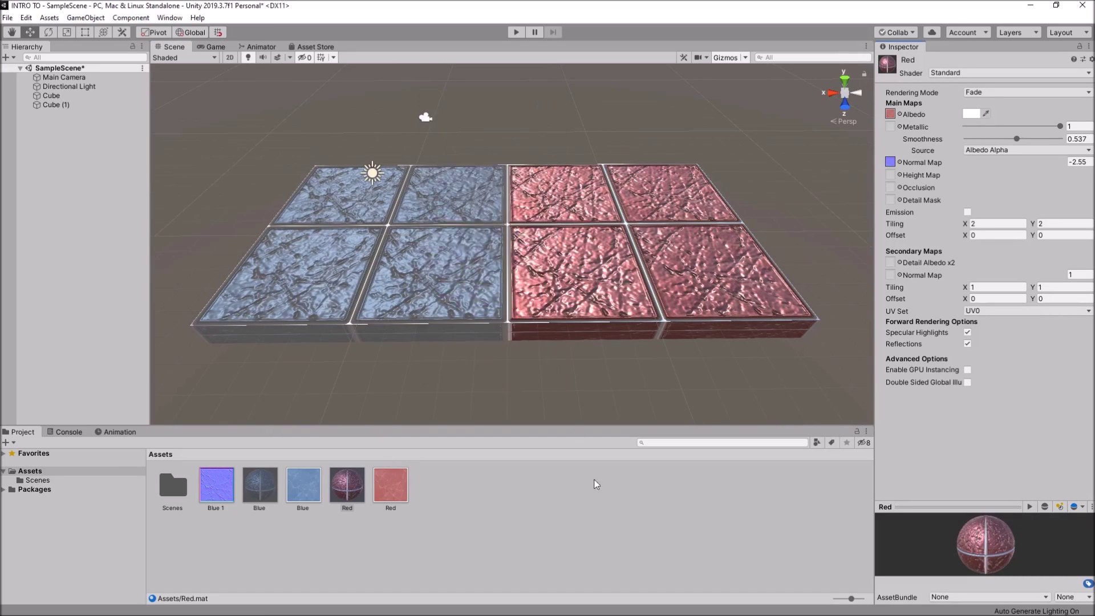
click(615, 513)
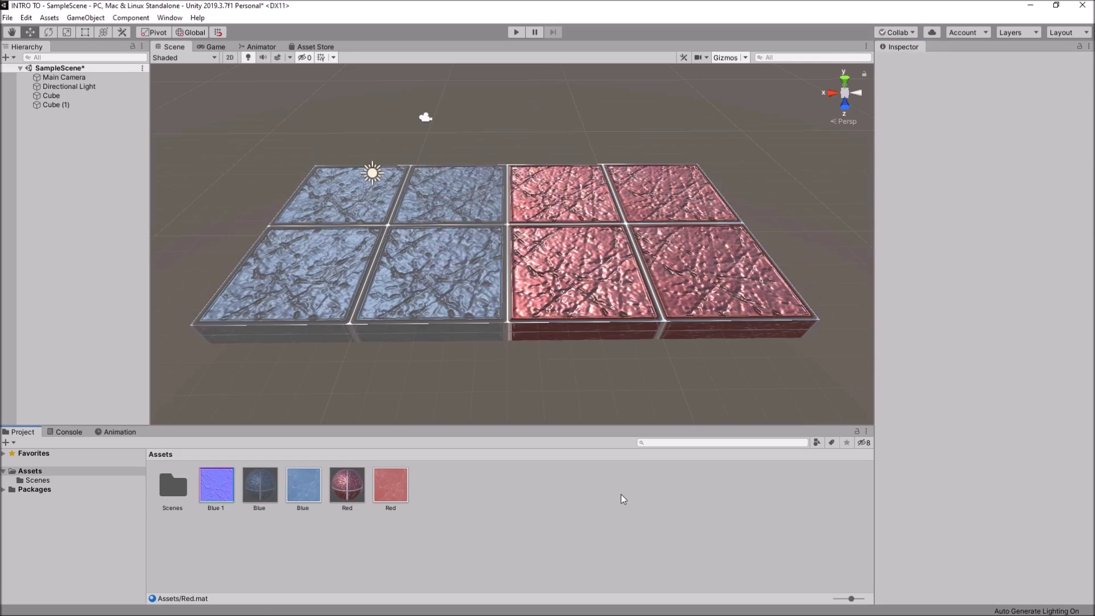